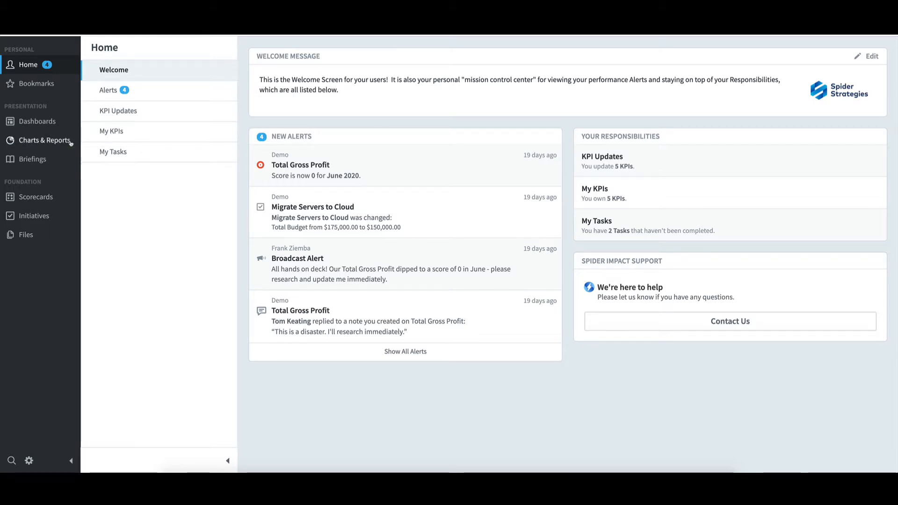
Step: Open Charts & Reports for the Mobileworld Inc. organization
left_click(71, 143)
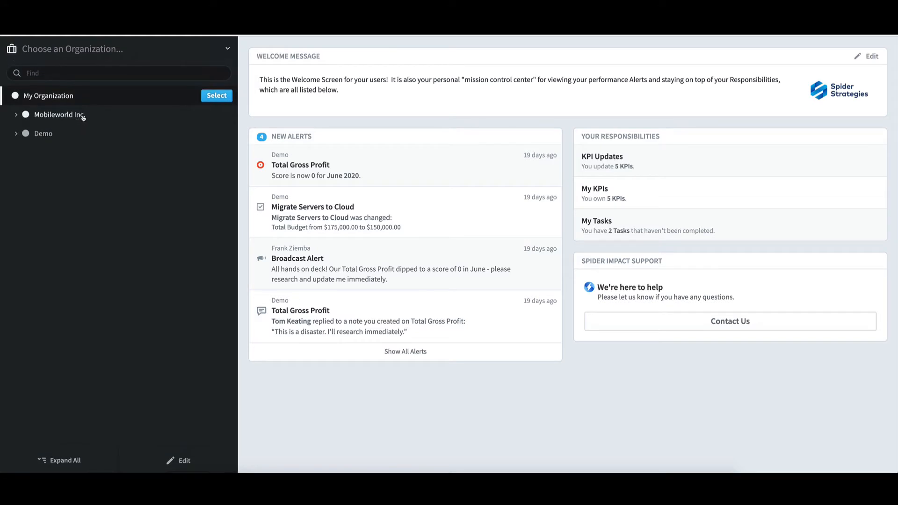
left_click(87, 118)
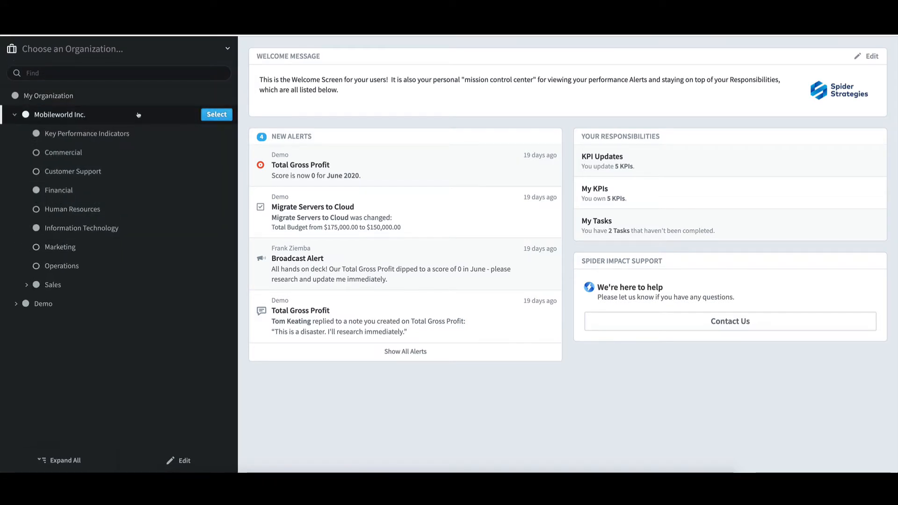
left_click(218, 117)
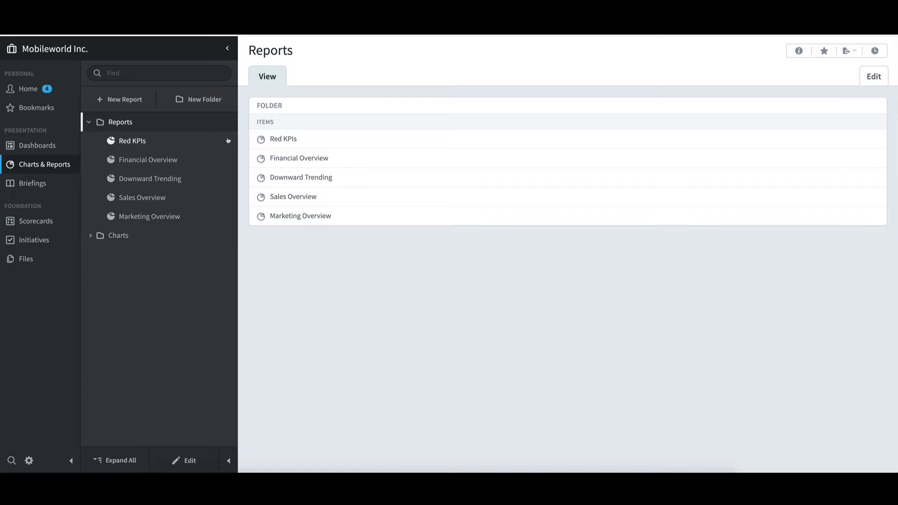
Step: View the Red KPIs report for May 2020 and return to June 2020
left_click(209, 141)
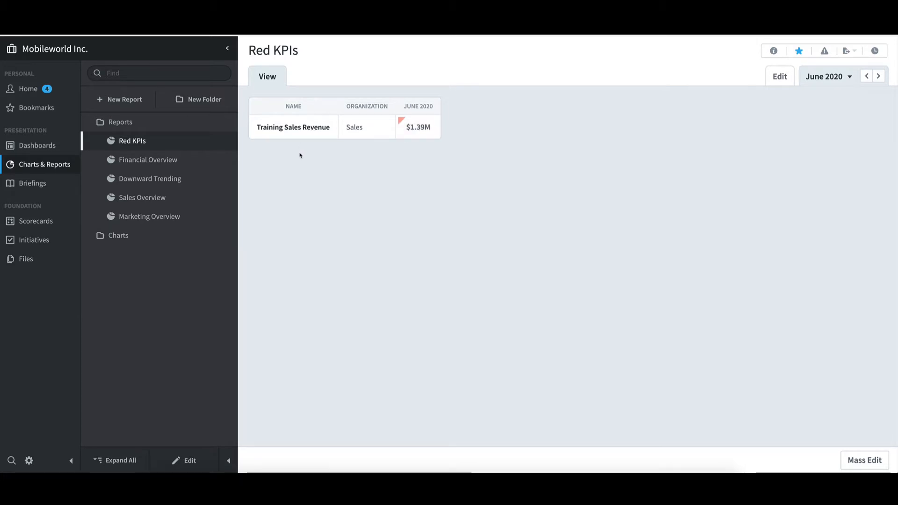
left_click(867, 78)
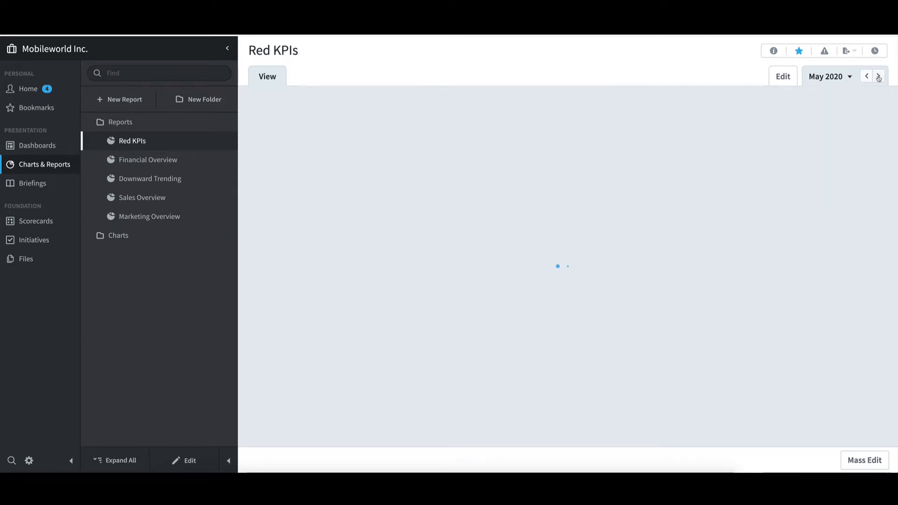
left_click(878, 77)
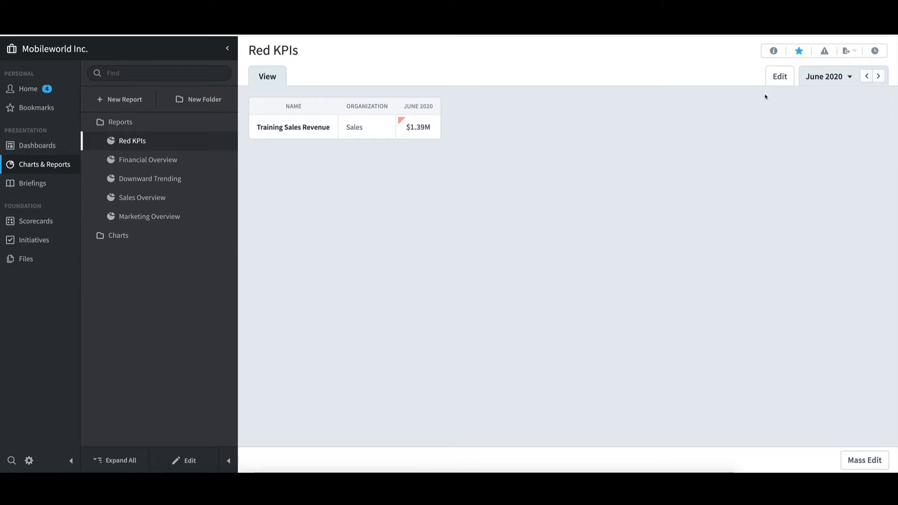
Step: View the Financial Overview report, stepping back to May 2020 and forward again to June 2020
left_click(171, 165)
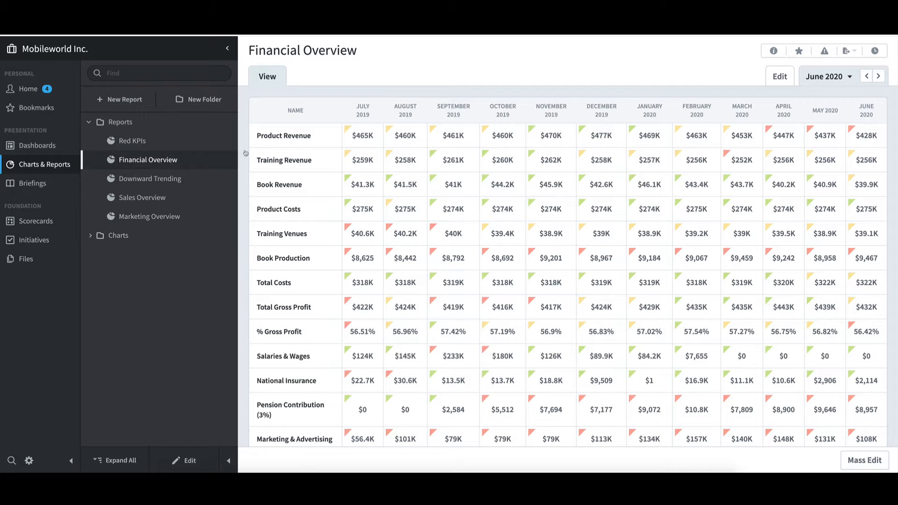
left_click(867, 78)
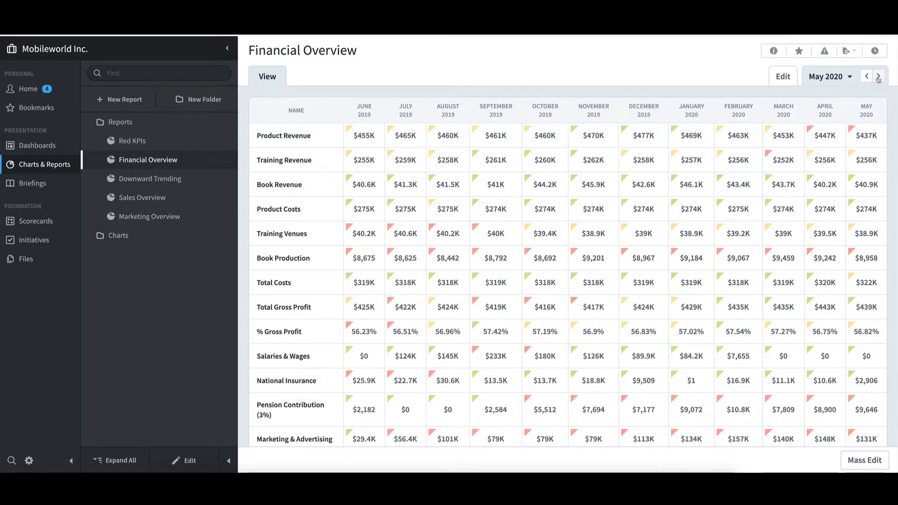
left_click(878, 78)
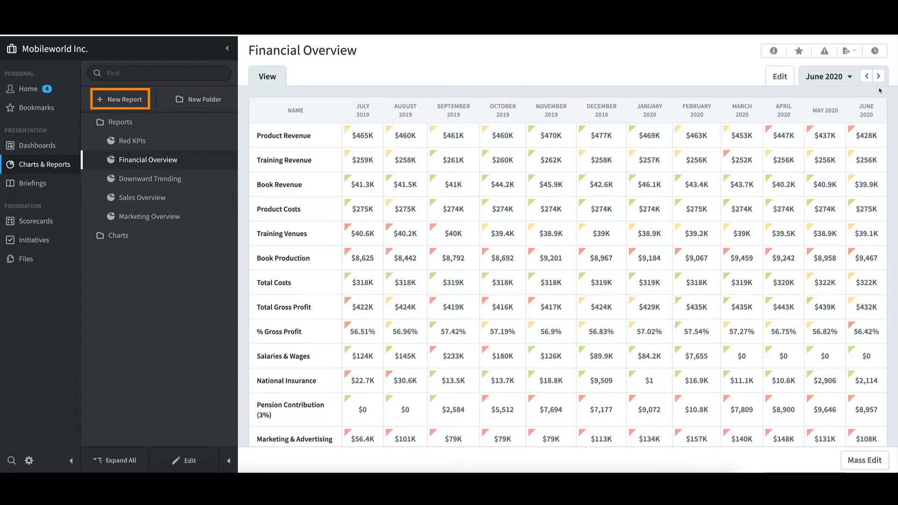
Step: Start a new Red KPIs Report based on the Financial organization's Financial Profit and Loss scorecard
left_click(139, 102)
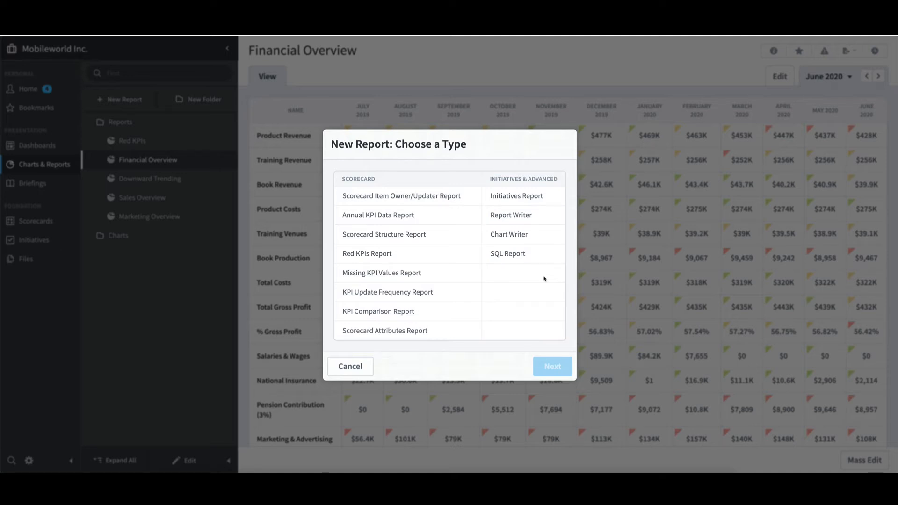
left_click(413, 257)
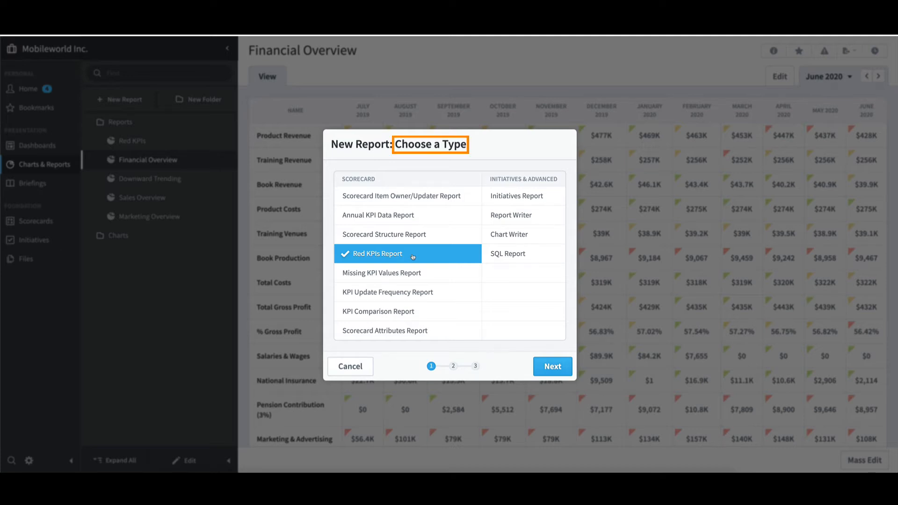
left_click(558, 367)
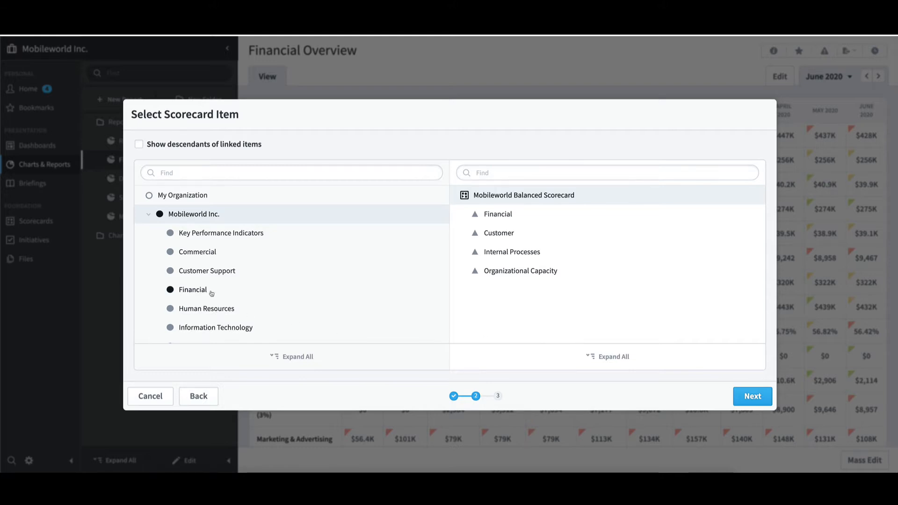
left_click(211, 293)
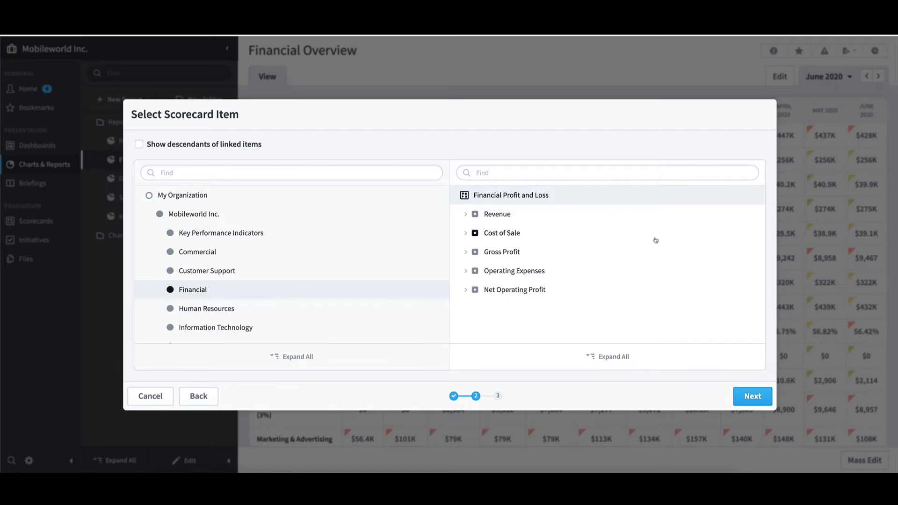
left_click(759, 398)
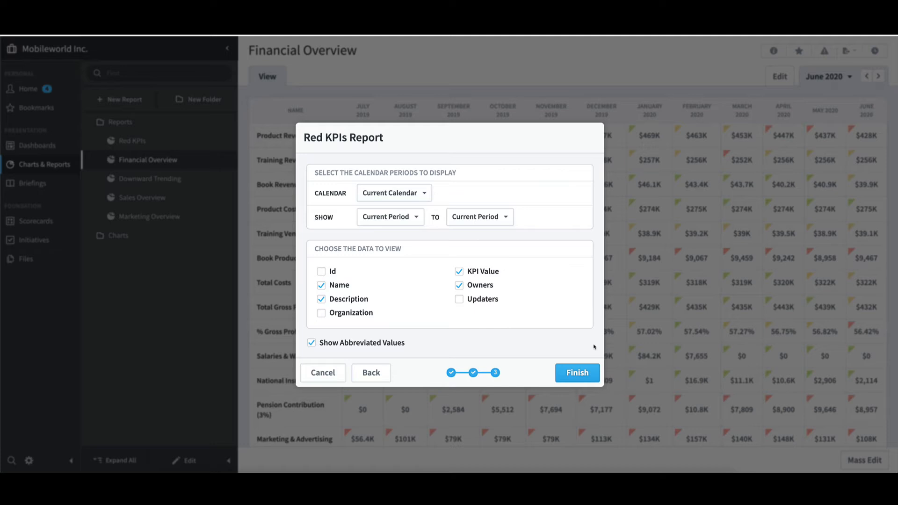
Step: Show 2 Periods Earlier to Current Period, exclude Description and Owners from the data, and finish generating the report
left_click(385, 221)
scroll(391, 244, "up", 2)
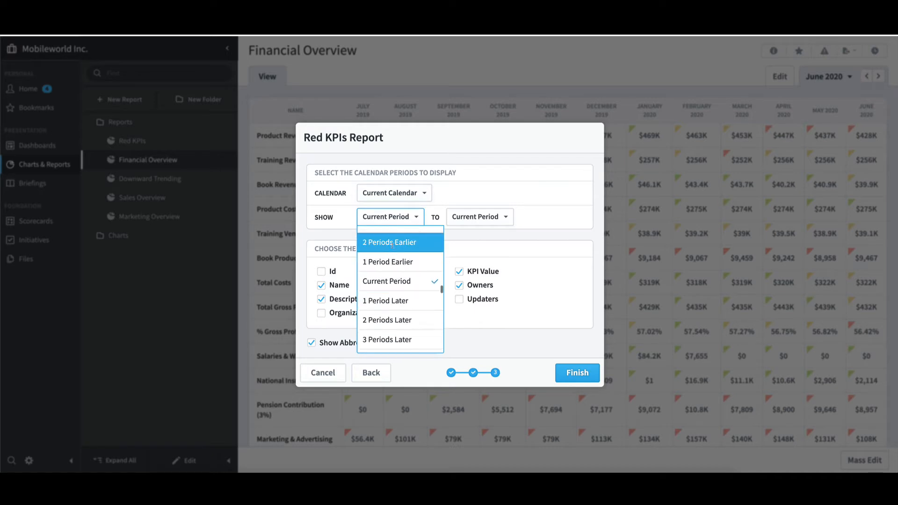
left_click(392, 243)
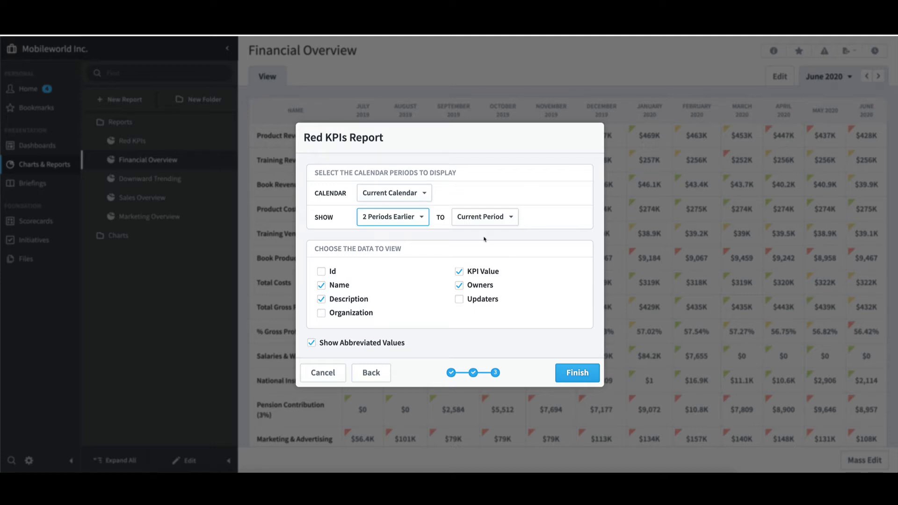
left_click(321, 299)
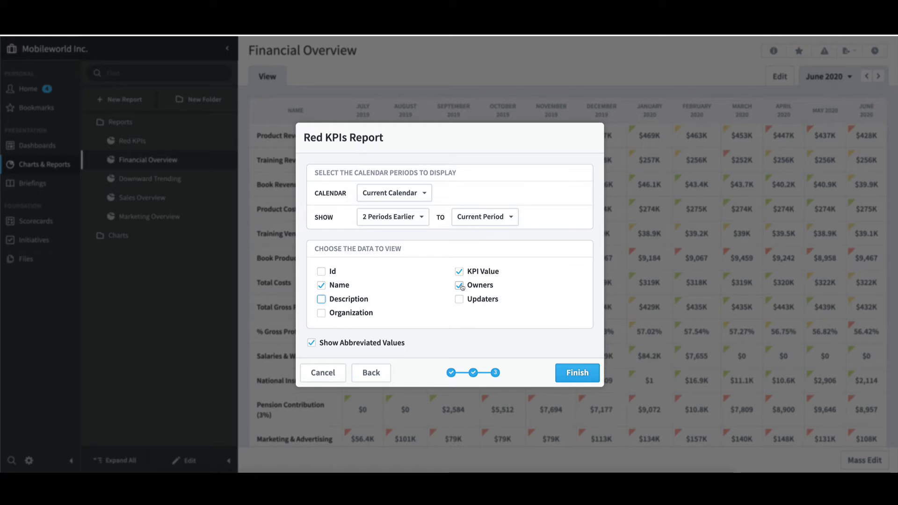
left_click(461, 287)
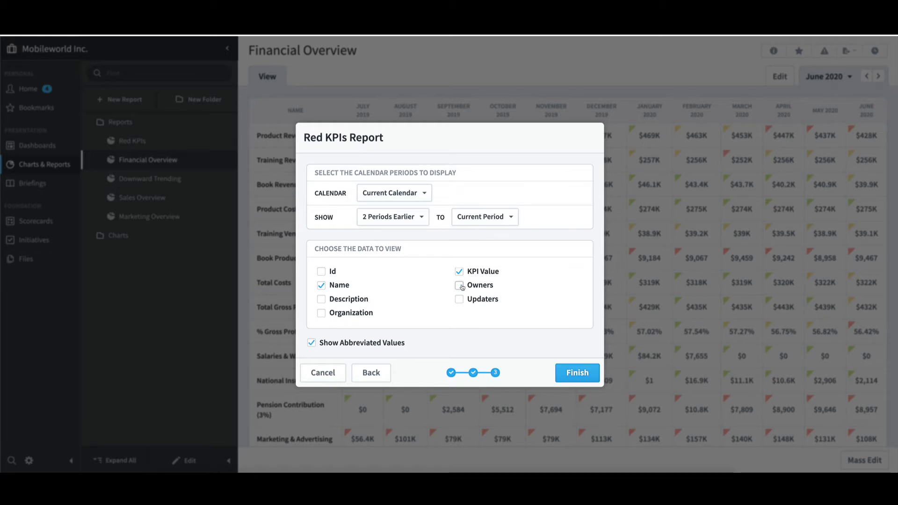
left_click(593, 376)
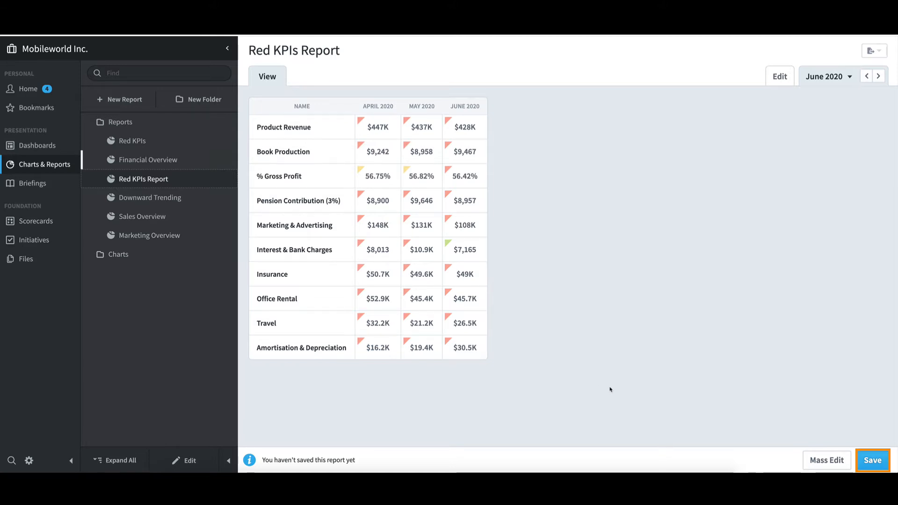
Step: Save the new report under the name "Red KPIs - Training"
left_click(872, 460)
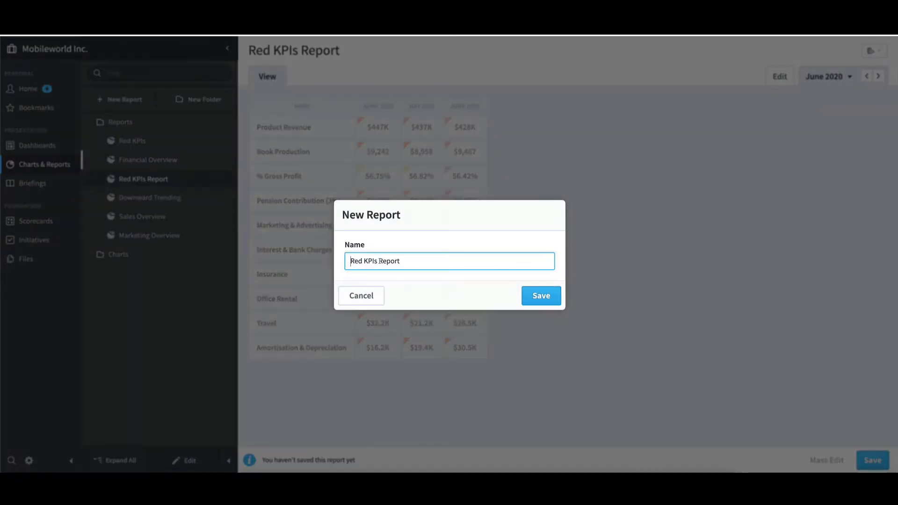
left_click_drag(377, 261, 417, 260)
type("- Training")
left_click(541, 296)
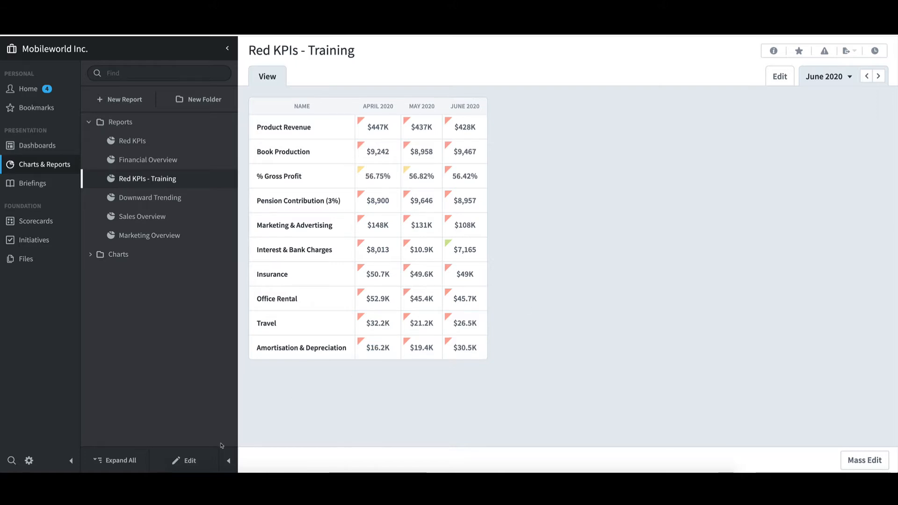
Step: Edit the report's Color row filter so that its calendar period starts from Current Period
left_click(203, 461)
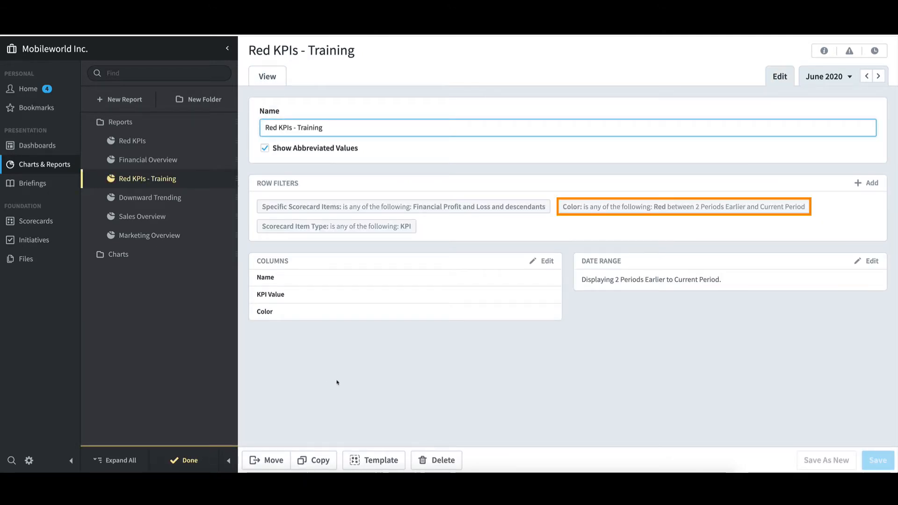
left_click(607, 208)
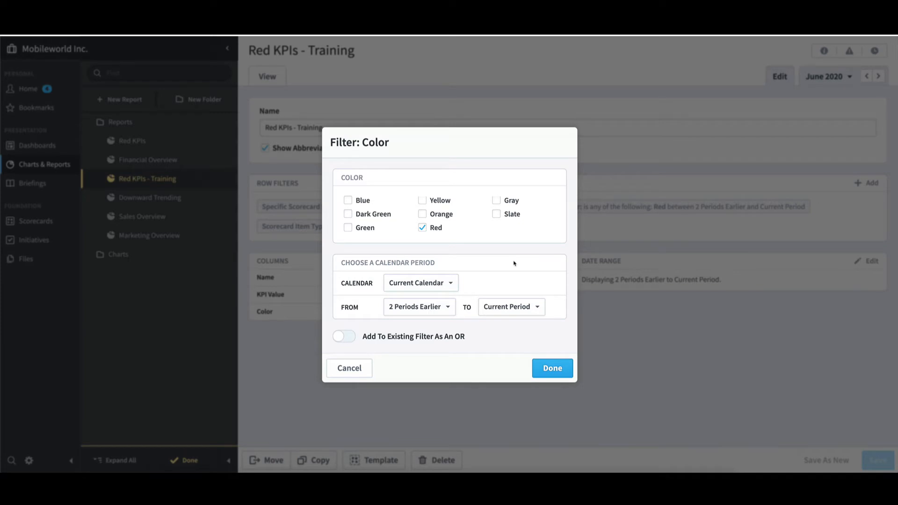
left_click(419, 308)
left_click(415, 363)
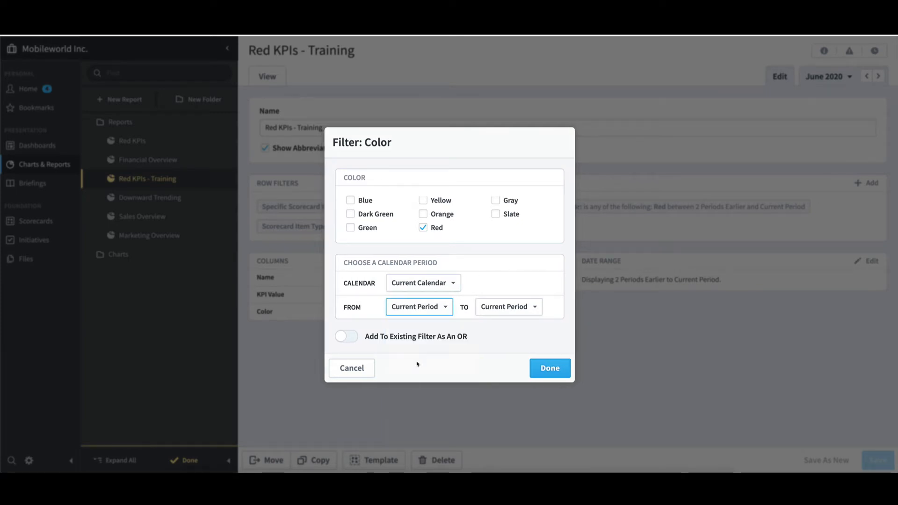
left_click(558, 369)
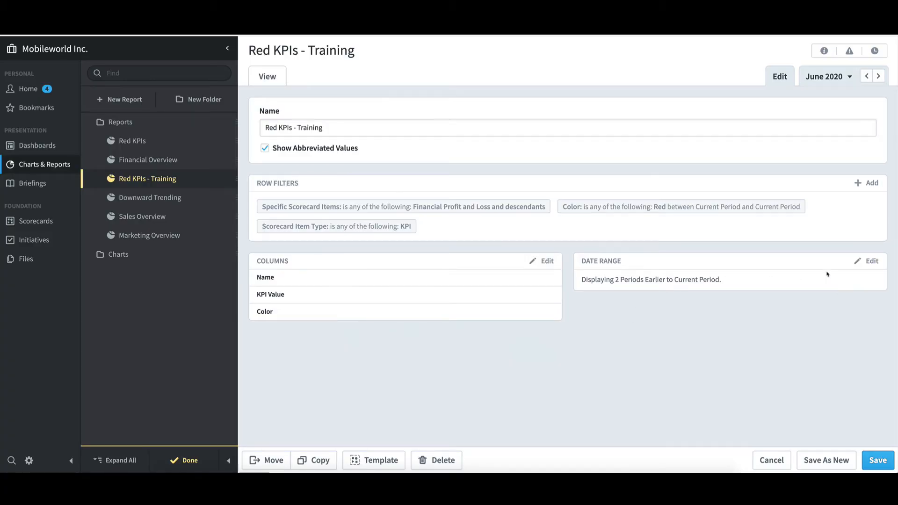
Step: Set the start of the report's date range to Current Period
left_click(862, 262)
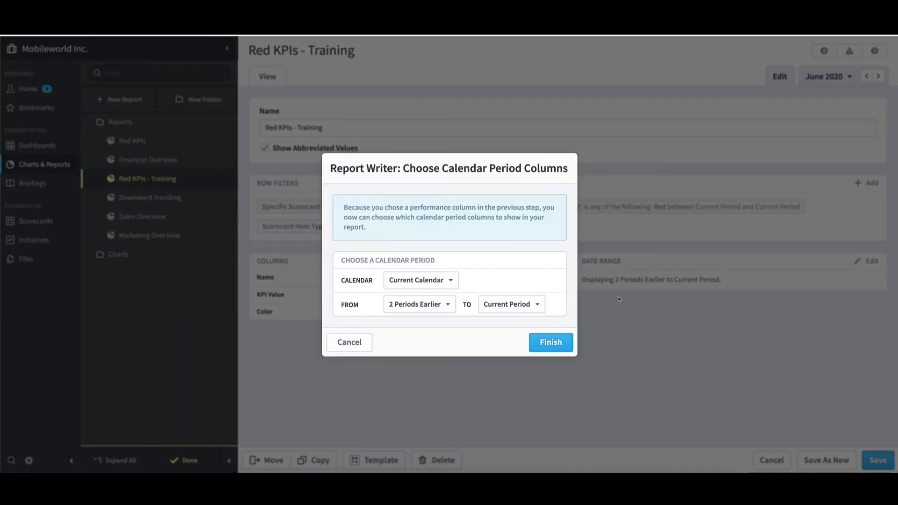
left_click(435, 305)
left_click(419, 361)
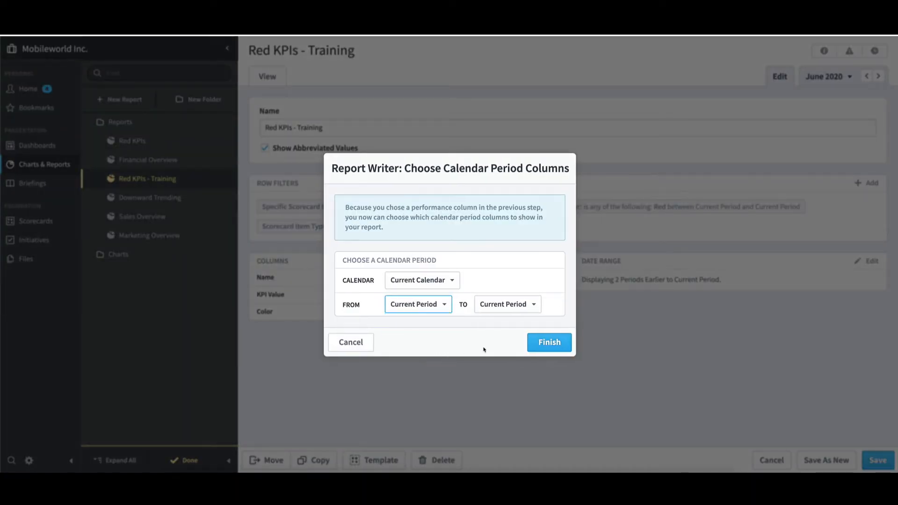
left_click(550, 343)
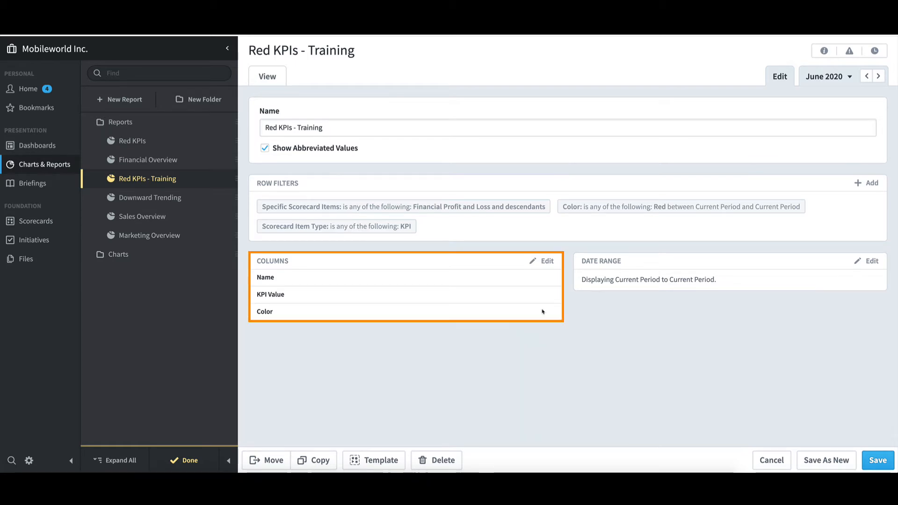
Step: Review the report's column choices without changing them, then save the report and finish editing
left_click(547, 261)
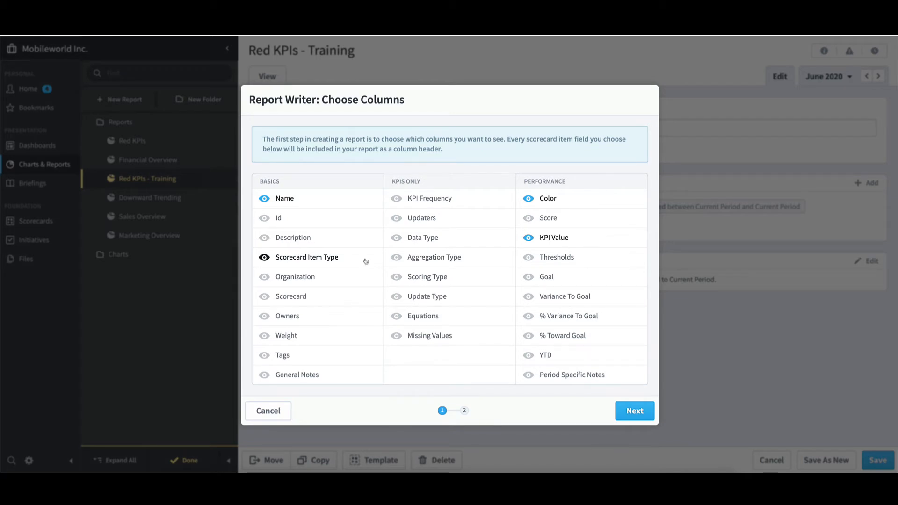
left_click(269, 411)
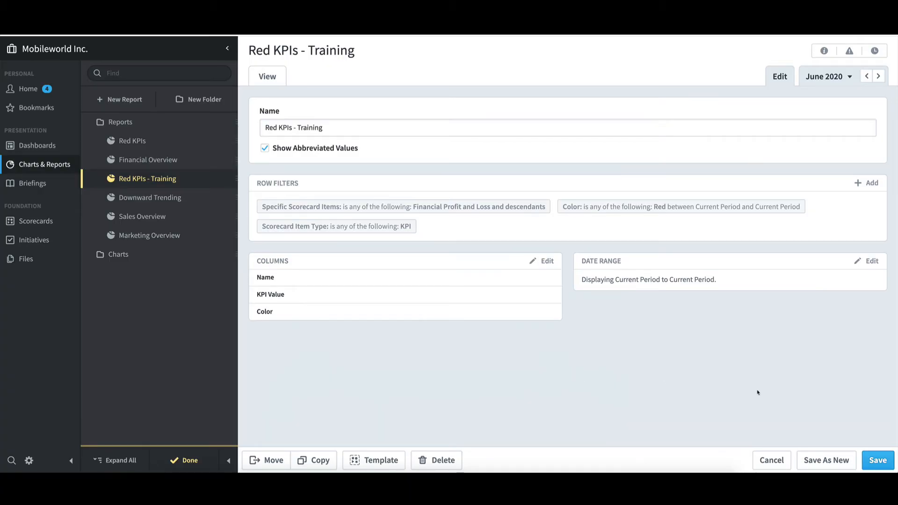
left_click(879, 462)
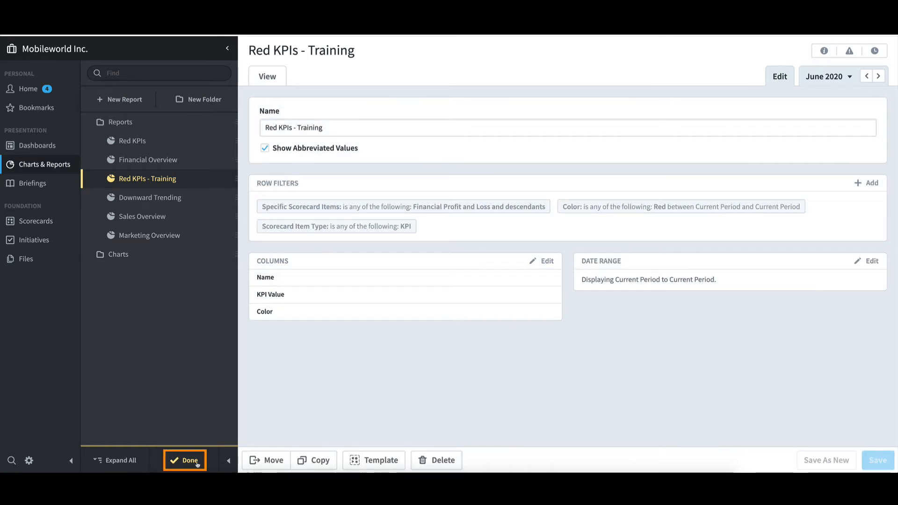
left_click(189, 461)
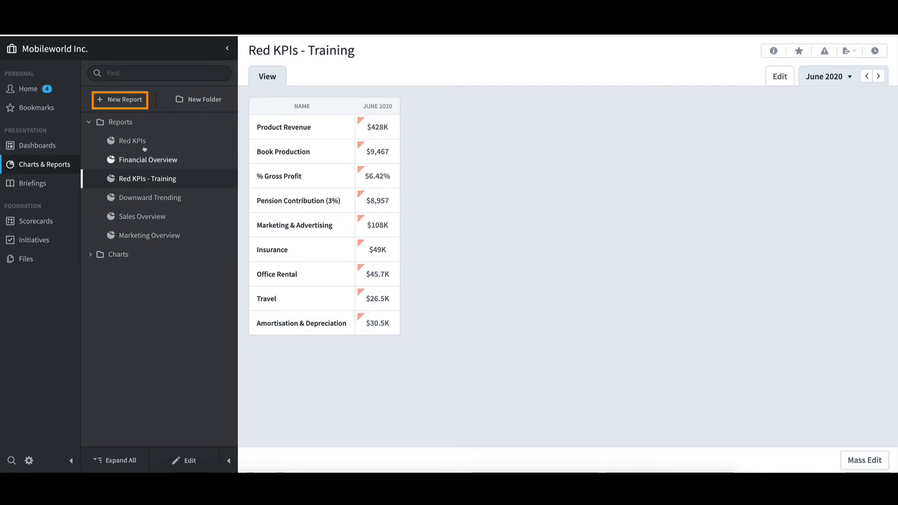
Step: Start a new report of the Report Writer type
left_click(139, 100)
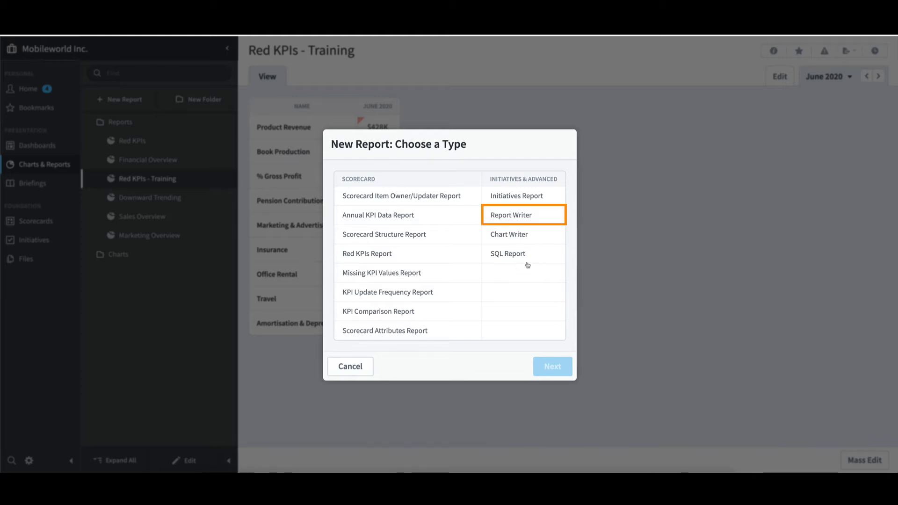
left_click(540, 216)
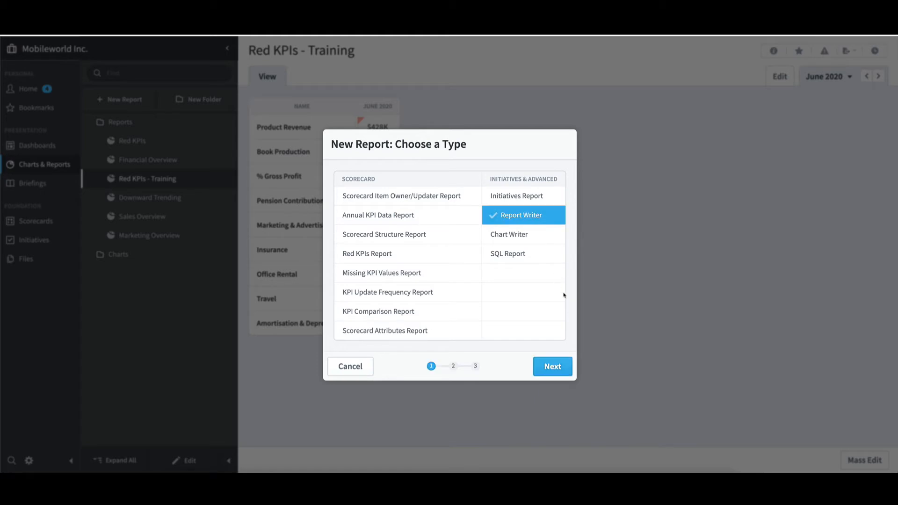
left_click(567, 371)
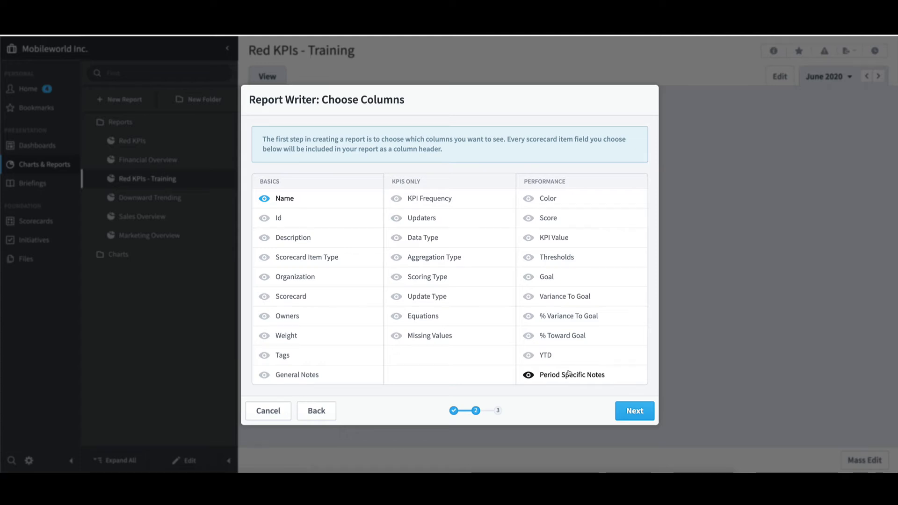
Step: Include the Color, KPI Value and Goal performance columns and accept Current Period to Current Period as the calendar range
left_click(552, 199)
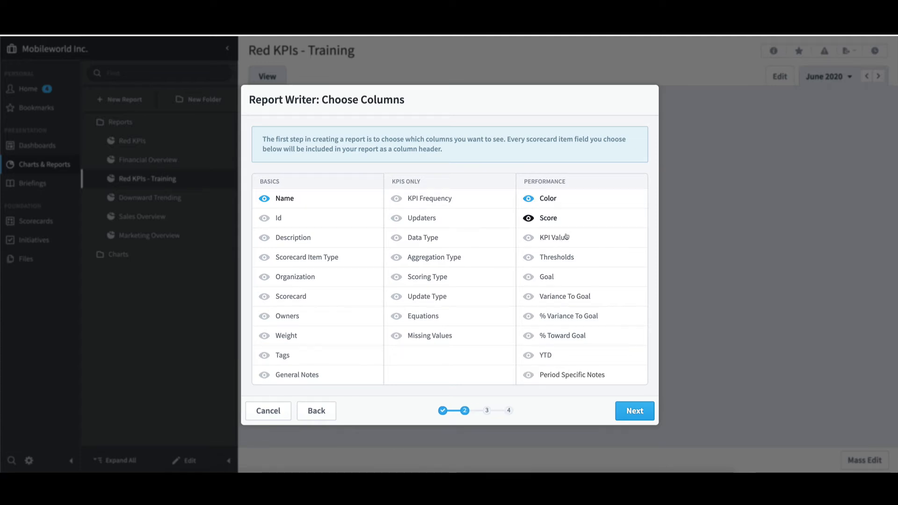
left_click(560, 238)
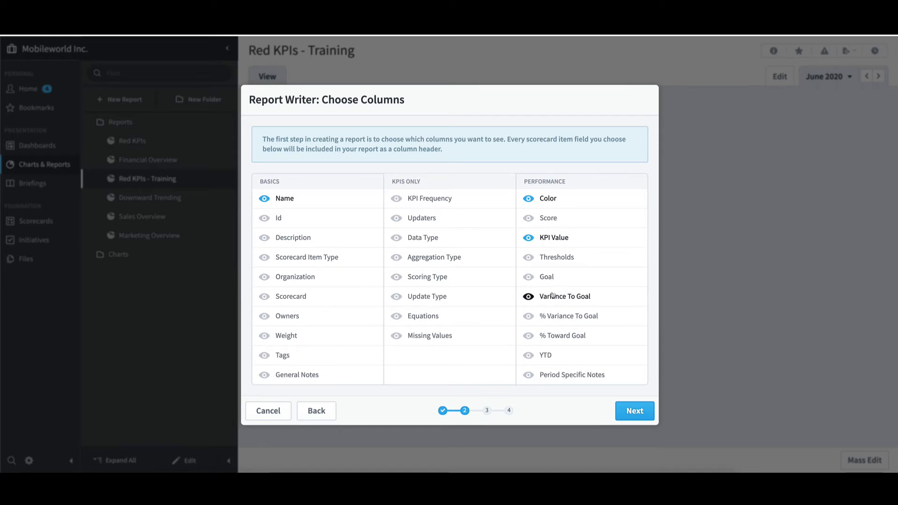
left_click(555, 279)
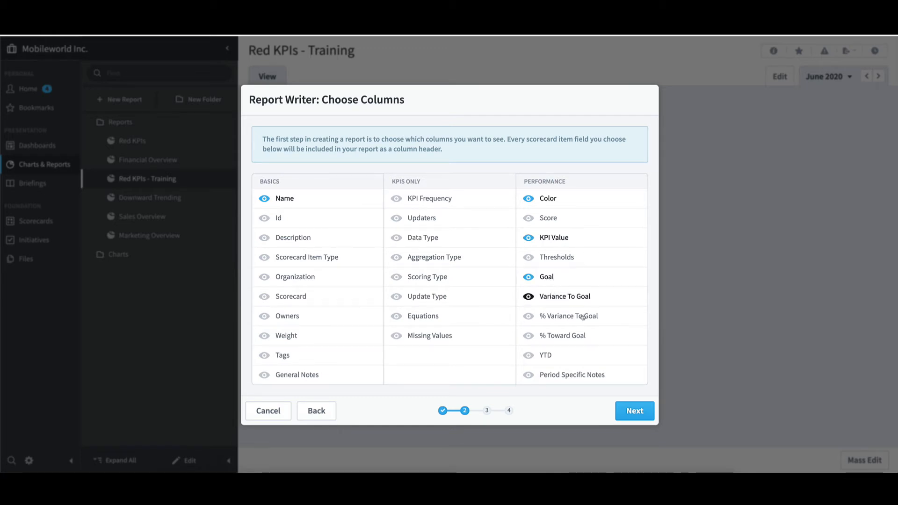
left_click(649, 415)
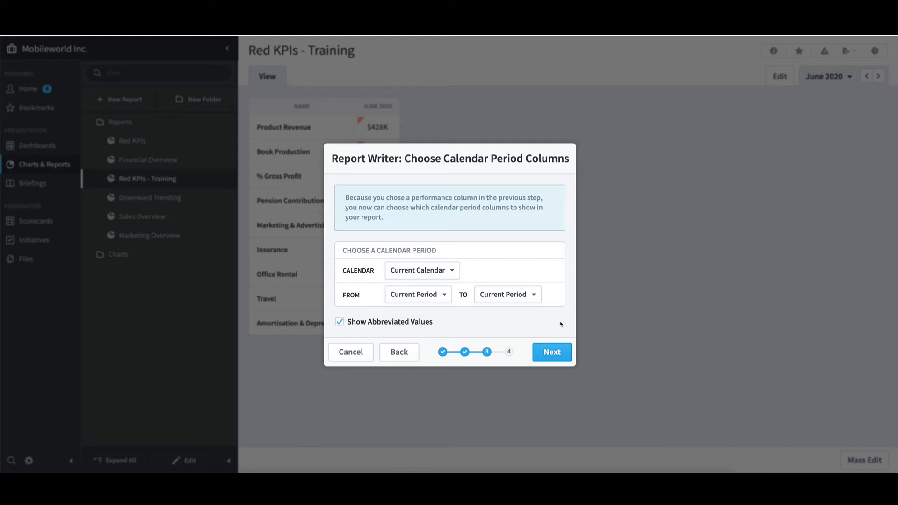
left_click(565, 352)
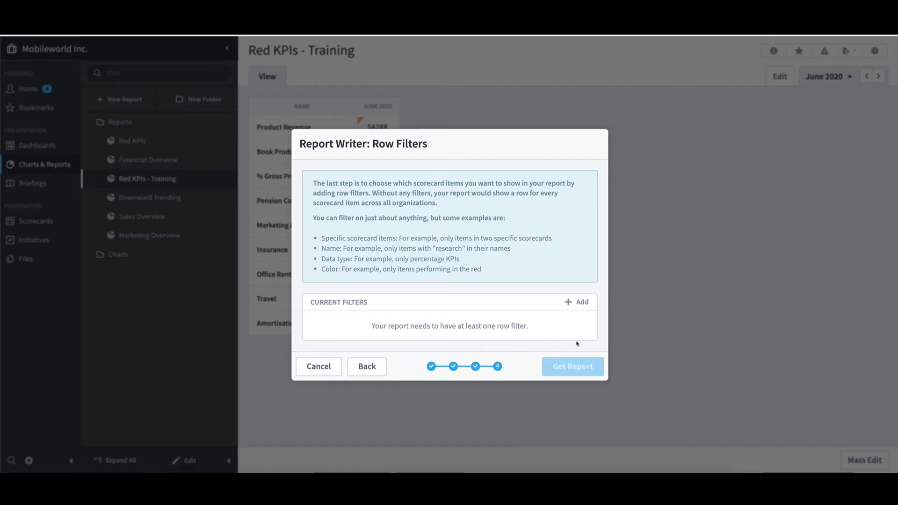
Step: Add a Specific Scorecard Items row filter for the Financial organization's Financial Profit and Loss scorecard with descendants, and generate the report
left_click(580, 302)
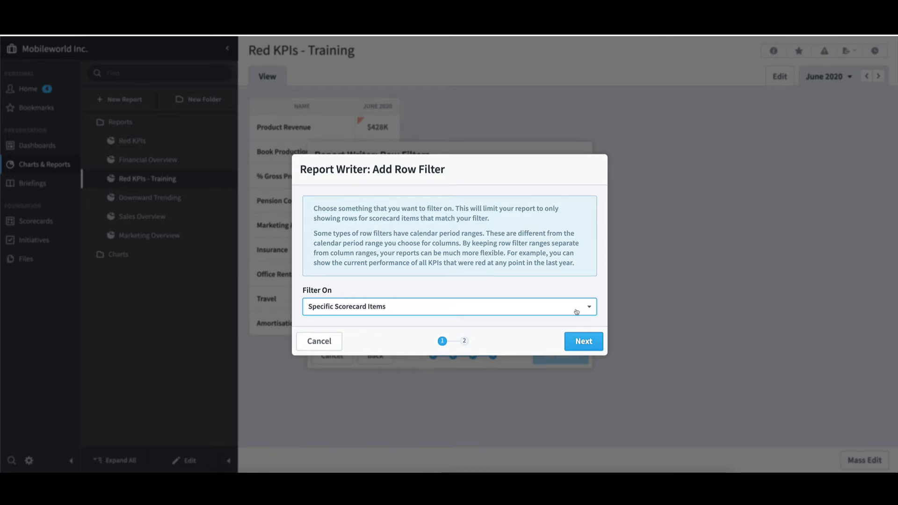
left_click(595, 341)
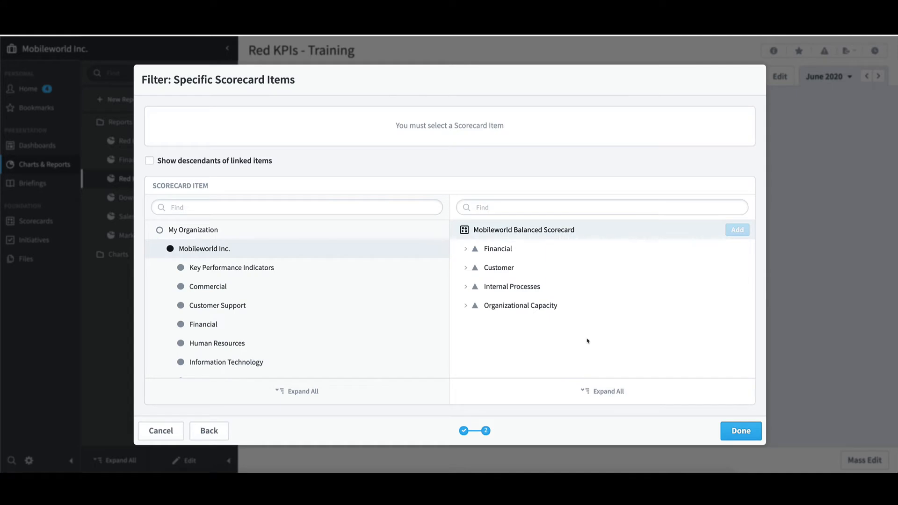
left_click(213, 326)
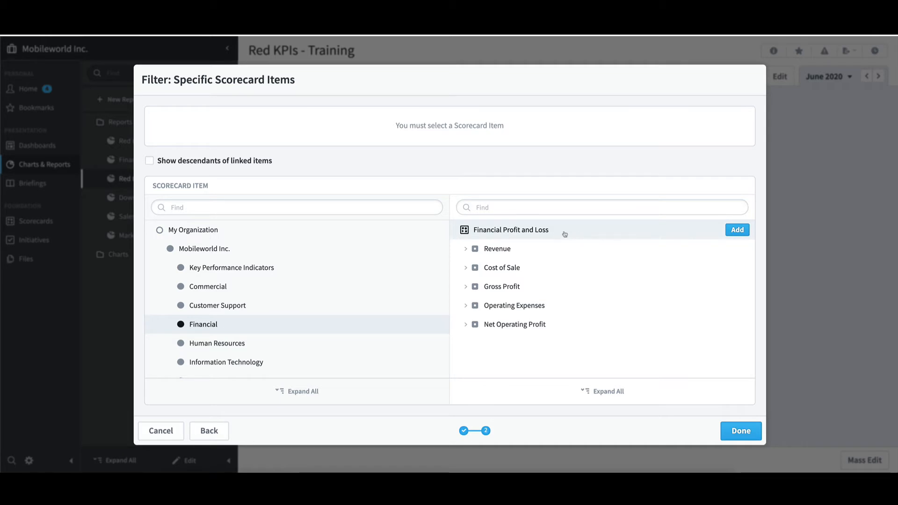
left_click(737, 231)
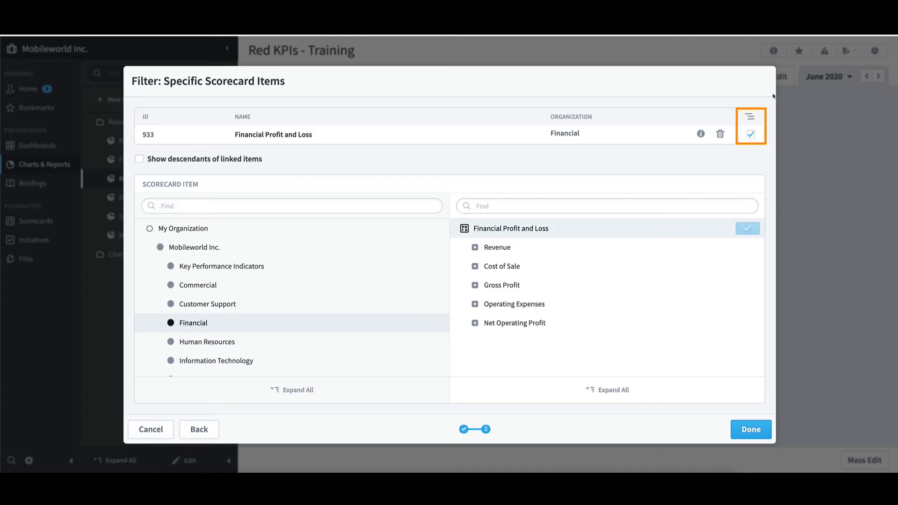
left_click(751, 136)
left_click(761, 432)
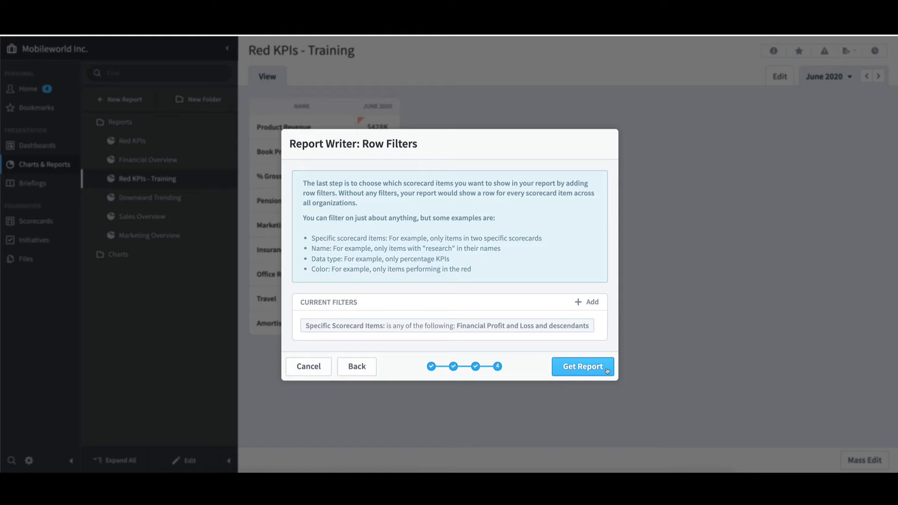
left_click(607, 370)
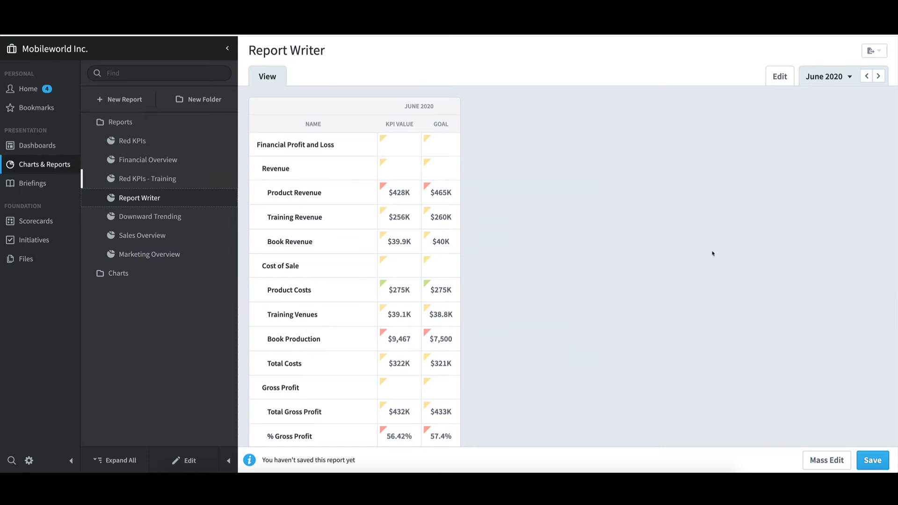
Step: View the generated report for May 2020 and return to June 2020
left_click(867, 76)
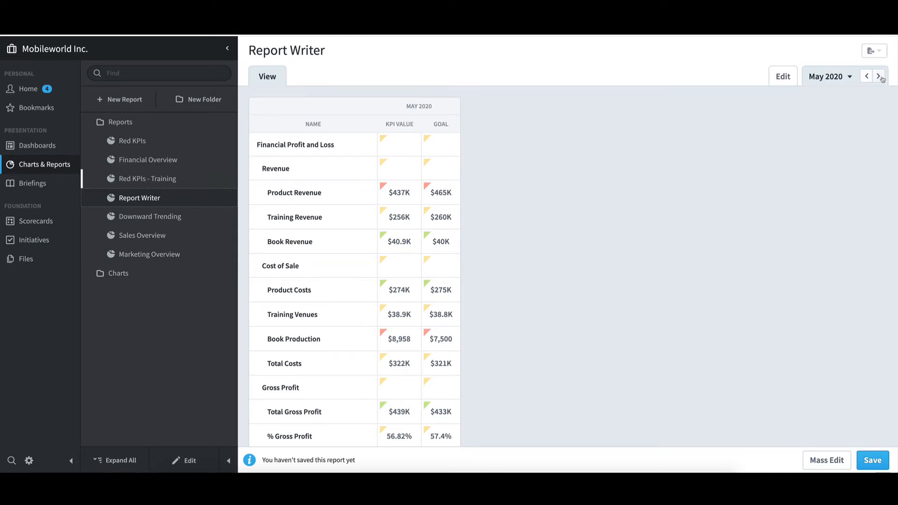
left_click(879, 76)
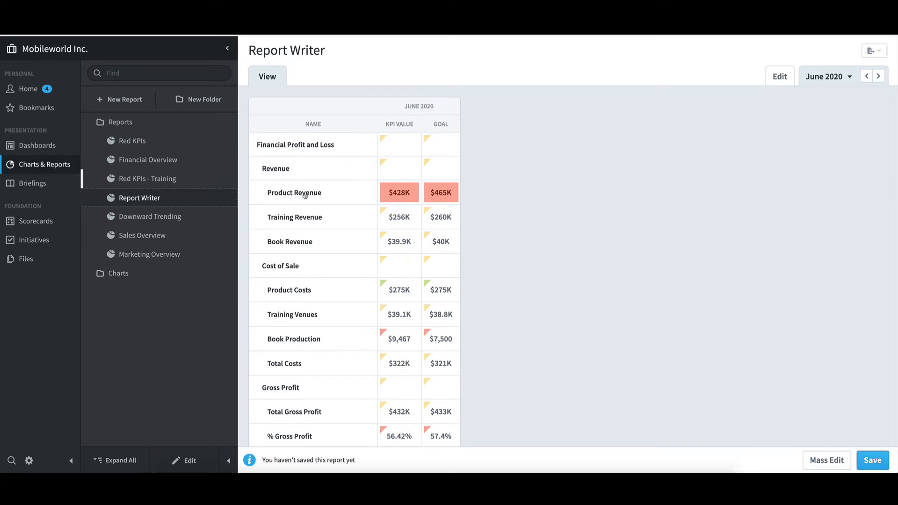
Step: Sort the report rows by KPI Value in ascending and descending order, and restore the original scorecard order
left_click(411, 127)
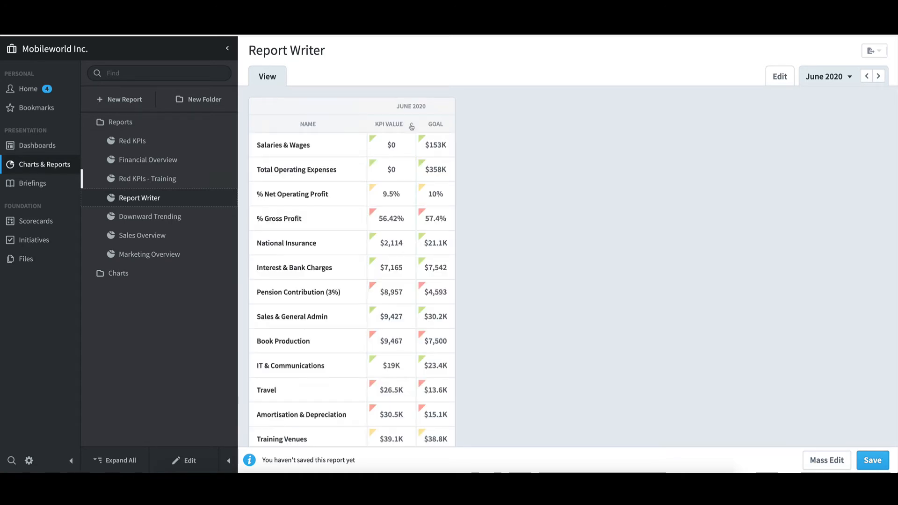
left_click(404, 127)
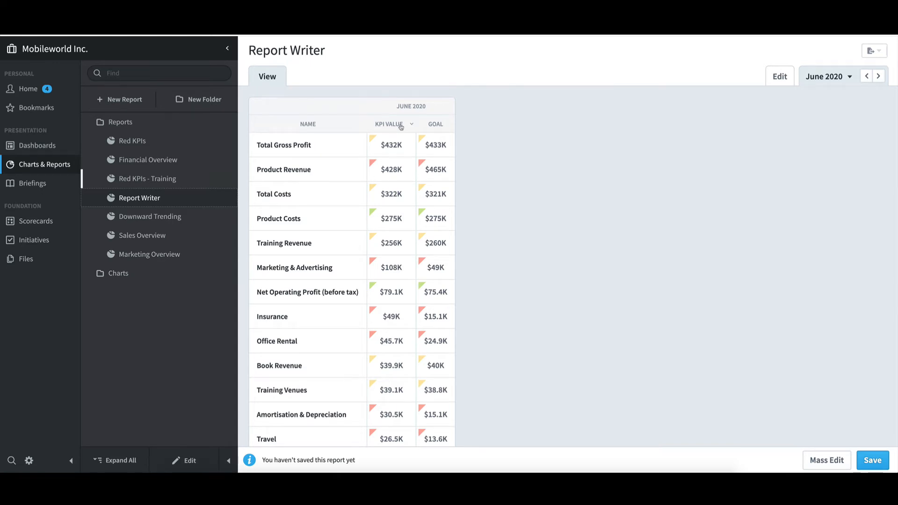
left_click(401, 125)
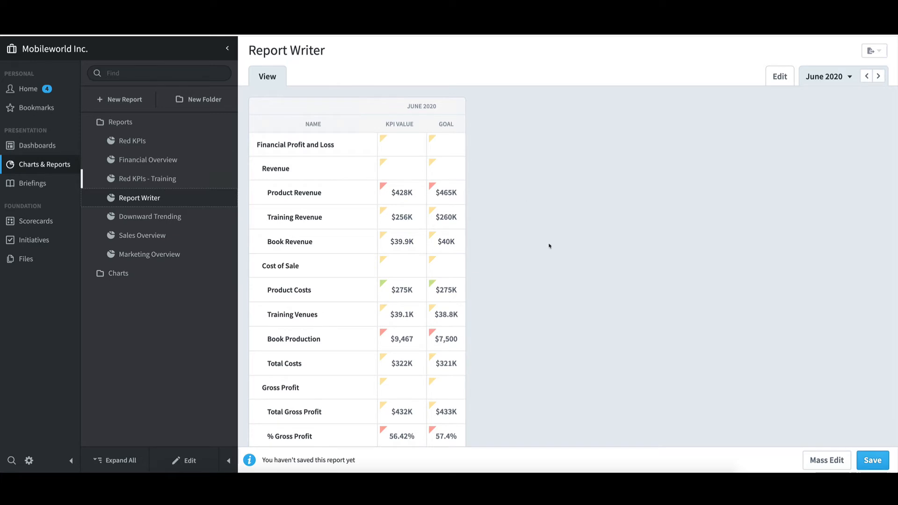
Step: Save the new report under the name "Report Writer"
left_click(883, 461)
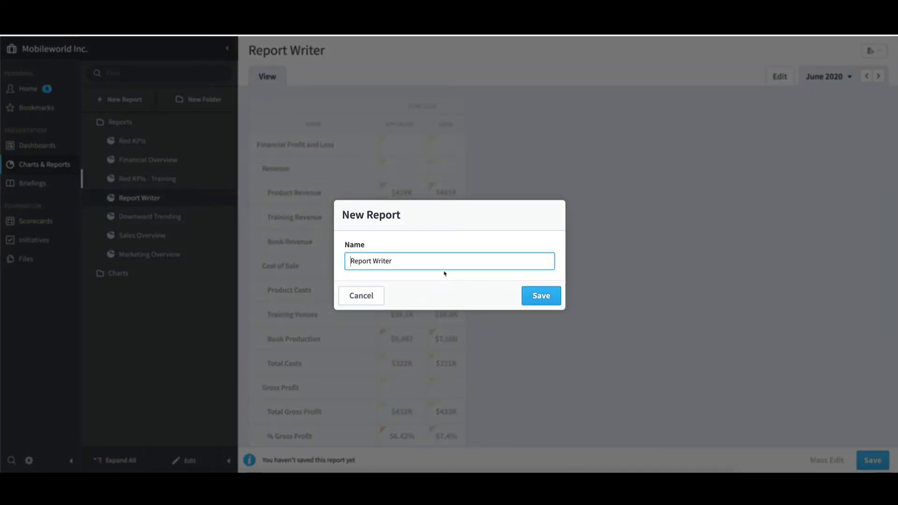
left_click(548, 297)
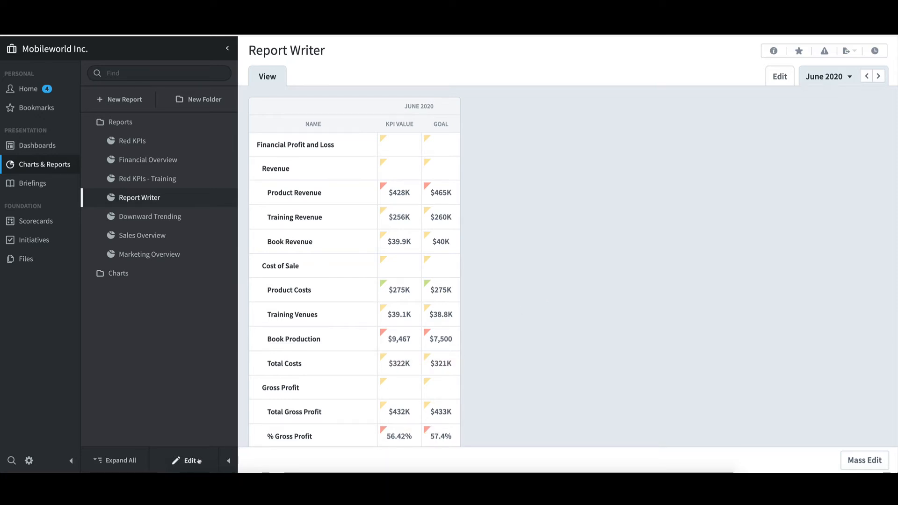
Step: Add a second Specific Scorecard Items row filter for Customer Support's Customer Help Desk scorecard with descendants, then save the report and finish editing
left_click(781, 77)
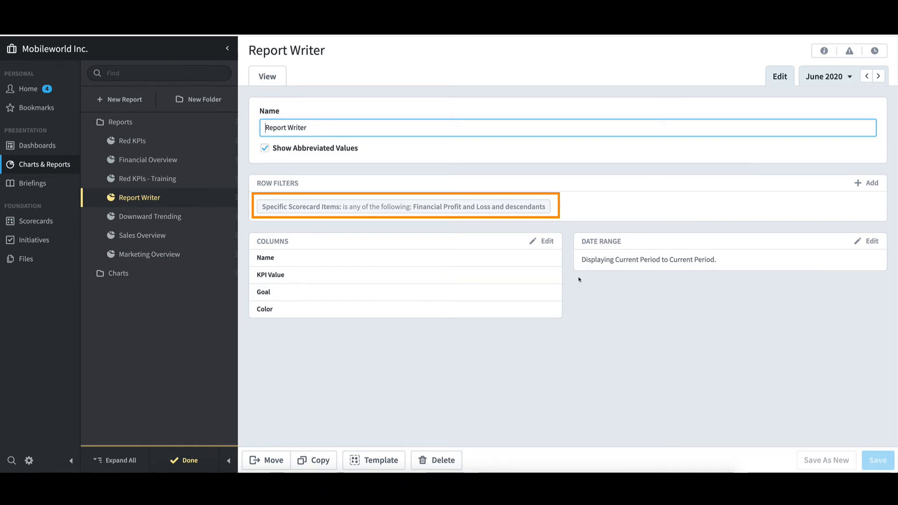
mouse_move(549, 206)
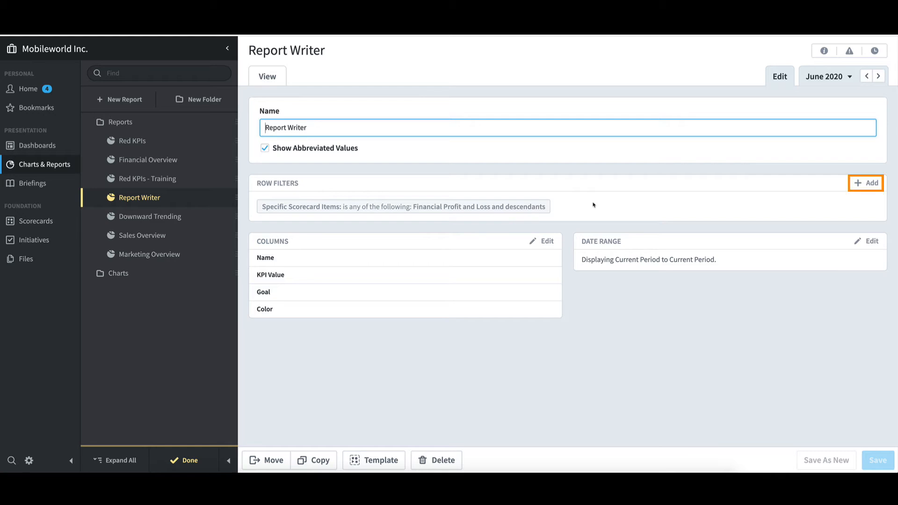
left_click(875, 184)
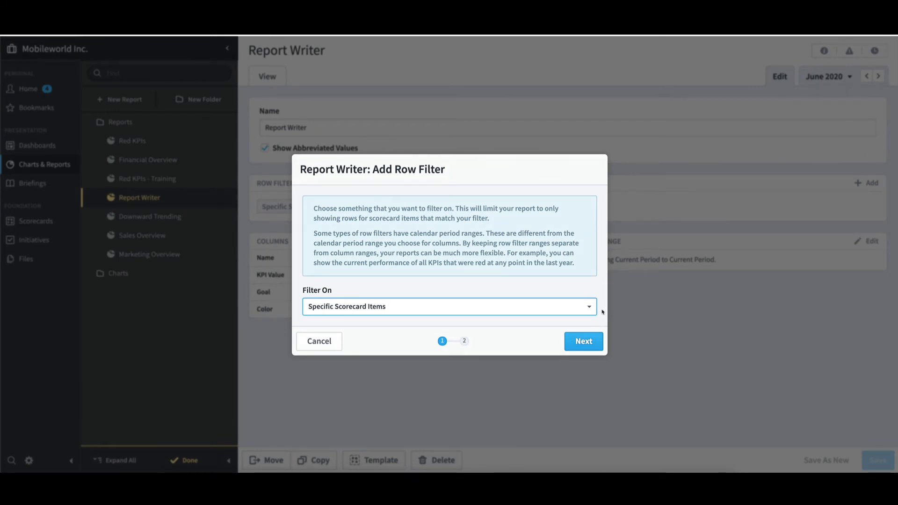
left_click(593, 341)
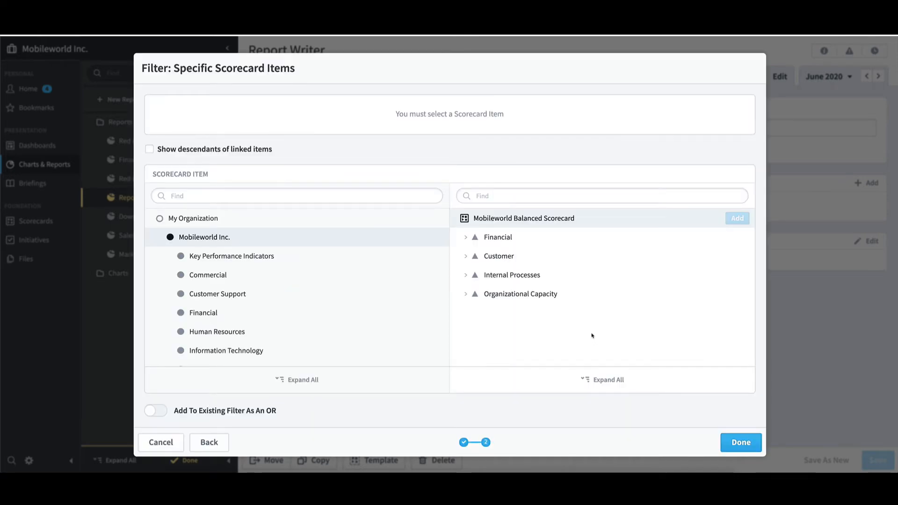
left_click(413, 293)
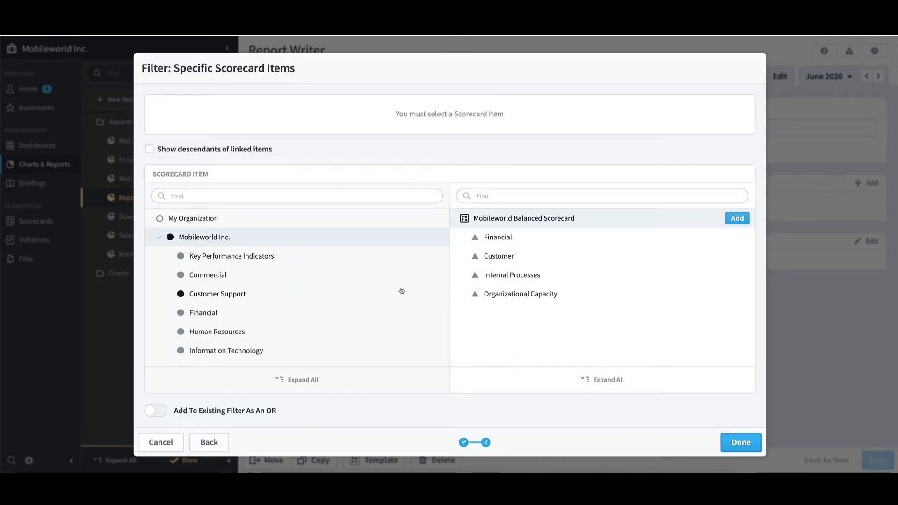
left_click(248, 295)
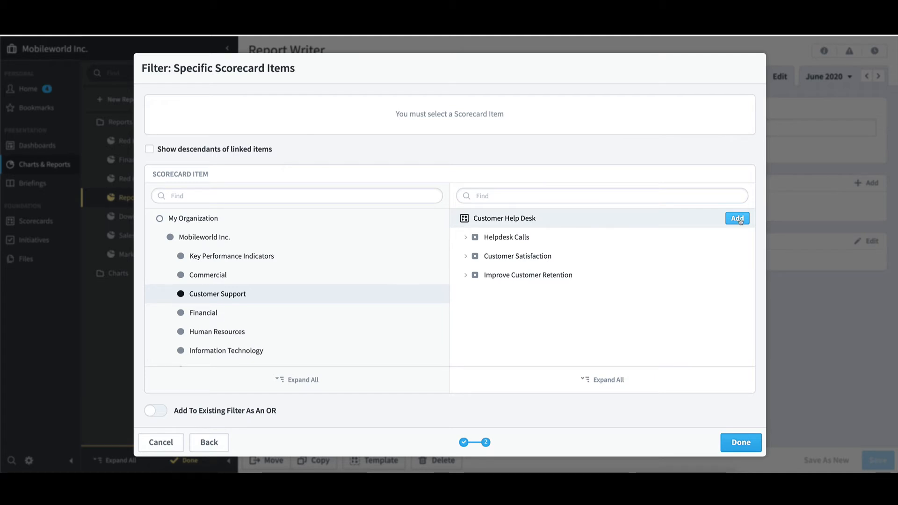
left_click(738, 218)
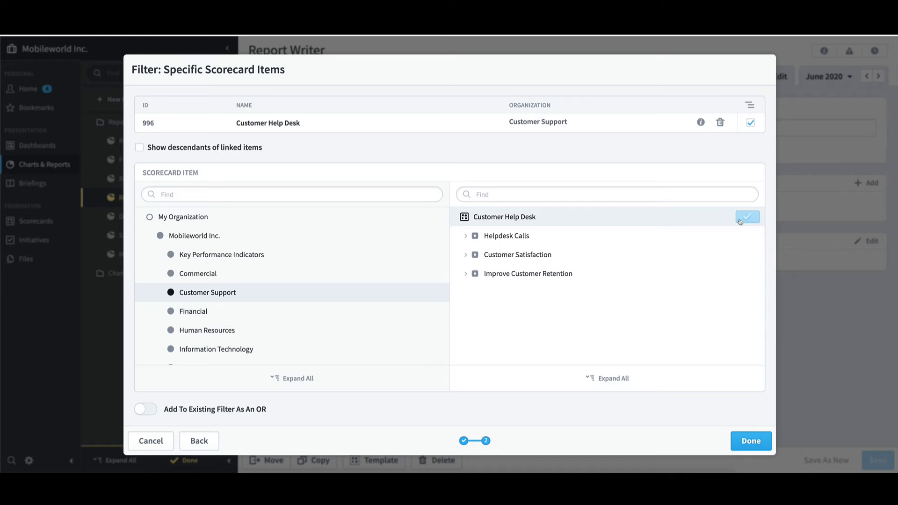
left_click(751, 445)
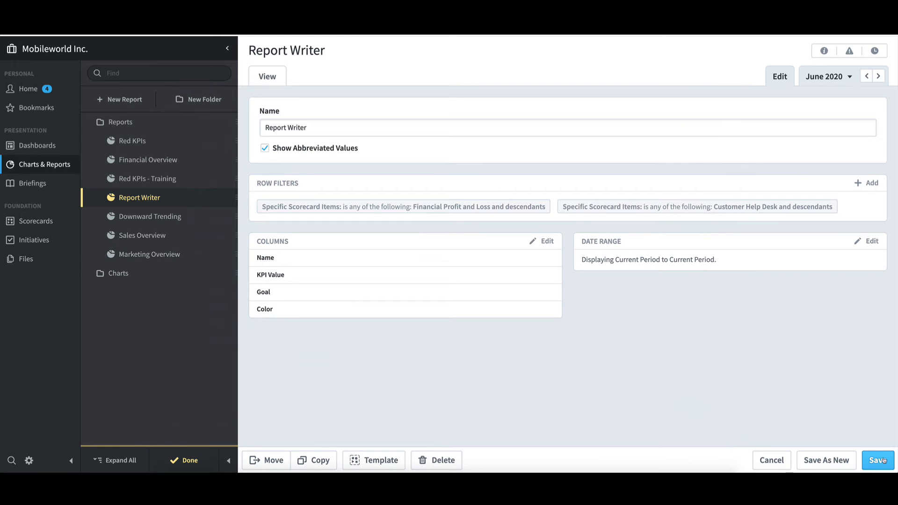
left_click(883, 461)
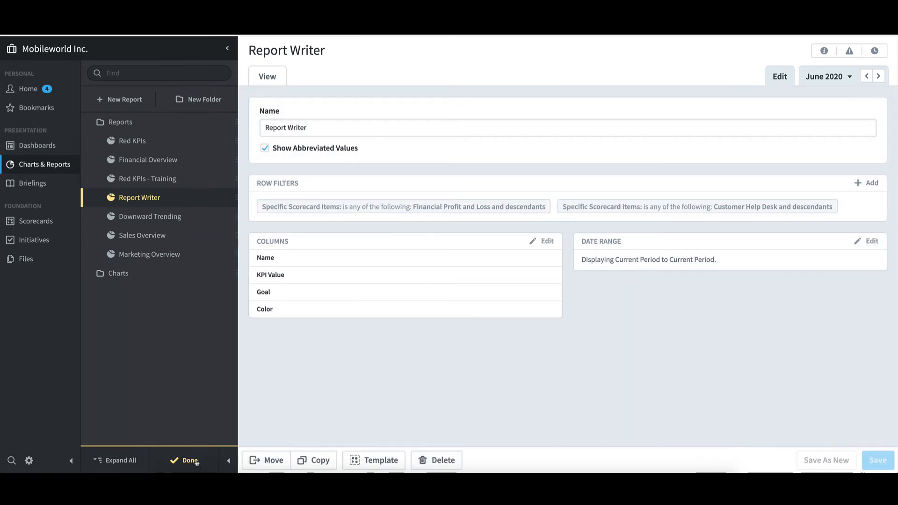
left_click(189, 460)
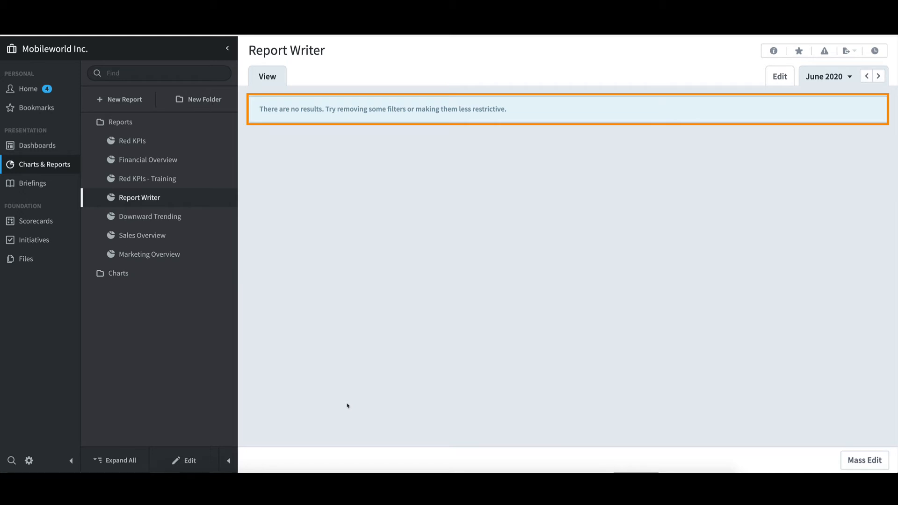
Step: Edit the Customer Help Desk row filter so that it is added to the existing Financial Profit and Loss filter as an OR
left_click(192, 462)
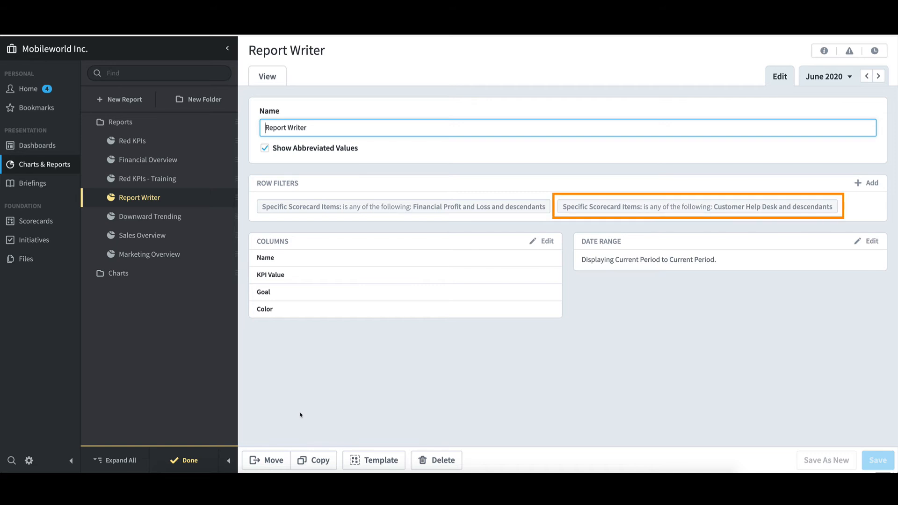
mouse_move(819, 208)
left_click(819, 208)
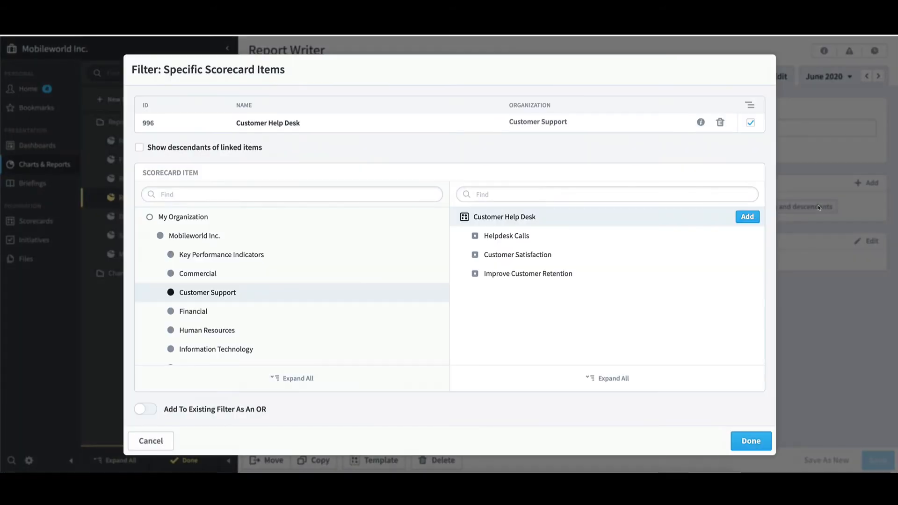
left_click(150, 410)
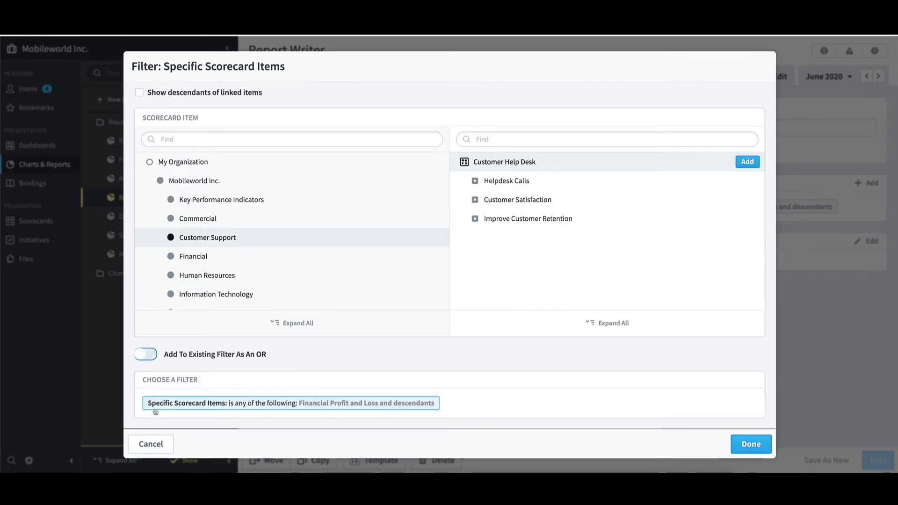
left_click(751, 444)
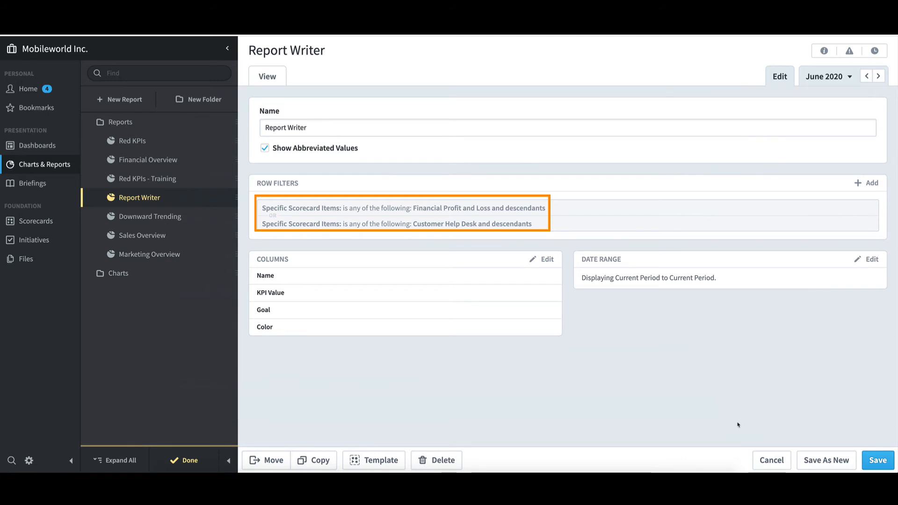
Step: Save the Report Writer report with its combined row filters and finish editing
left_click(879, 460)
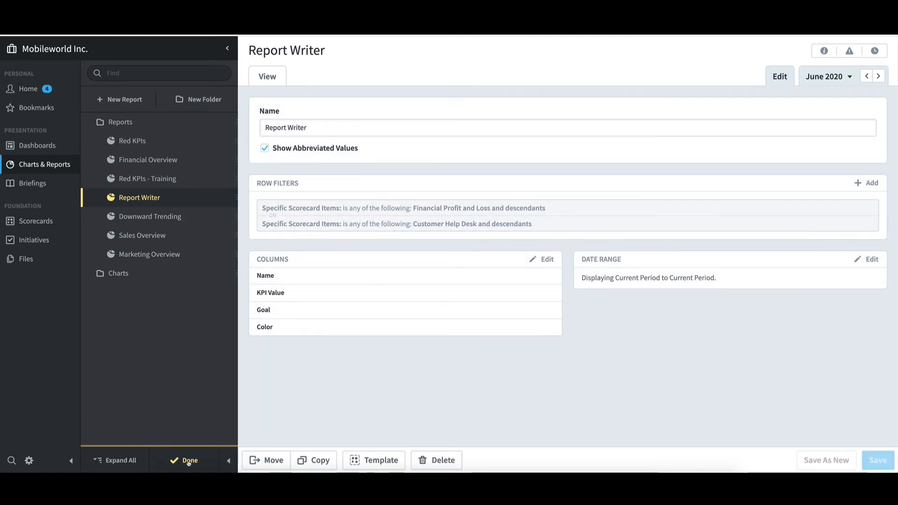
left_click(193, 461)
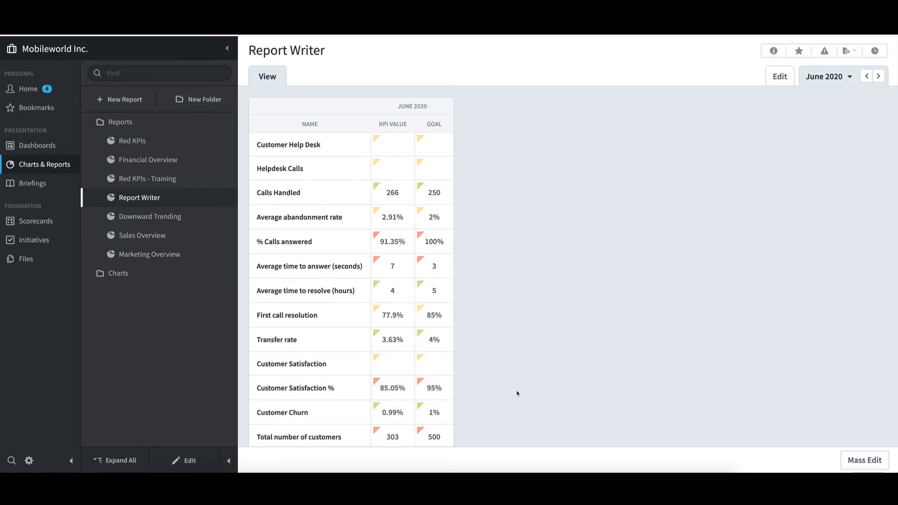
Step: Start a new report of type Report Writer with the Name and Updaters columns
left_click(144, 104)
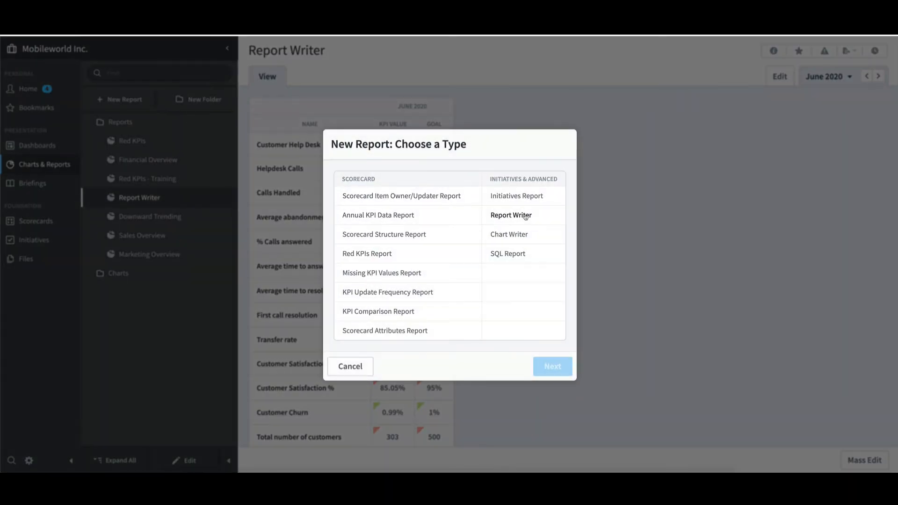
left_click(527, 219)
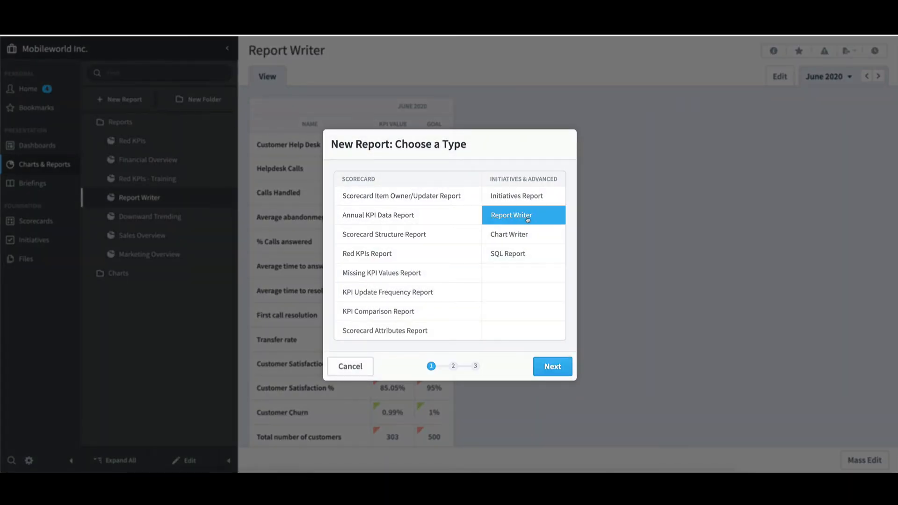
left_click(564, 372)
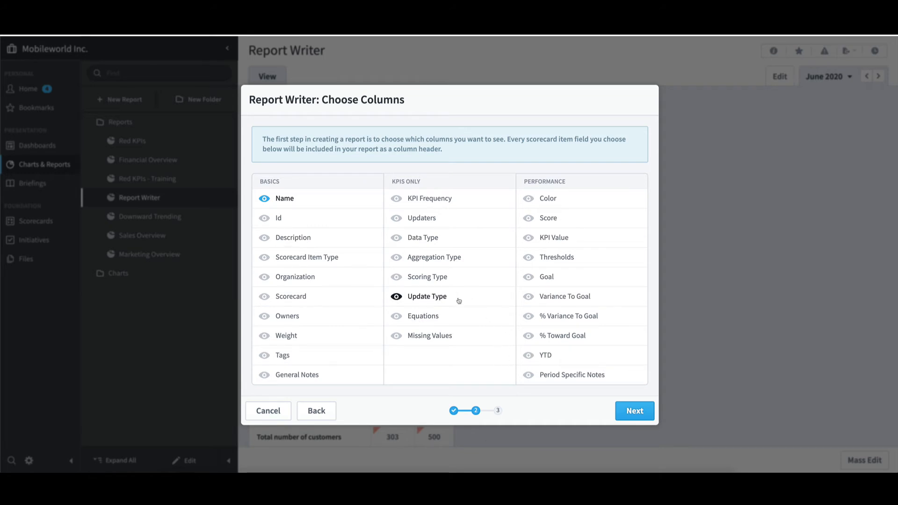
left_click(434, 222)
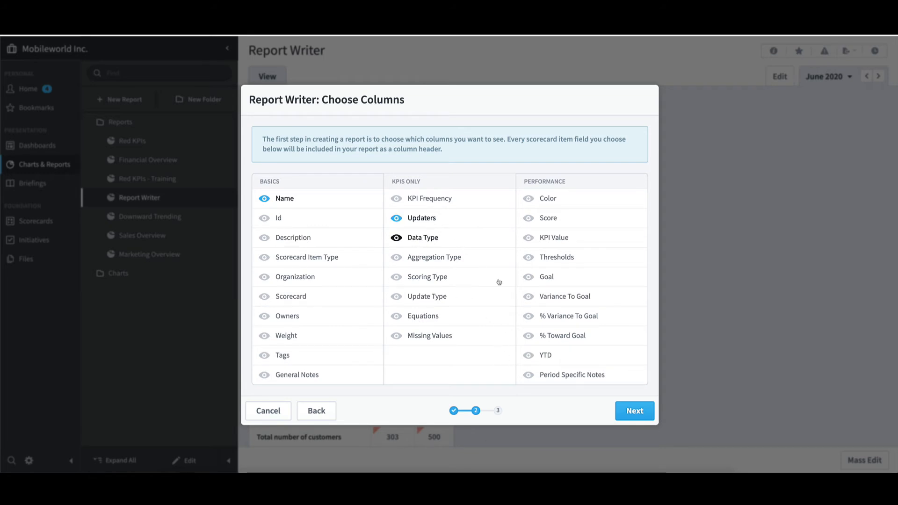
left_click(647, 417)
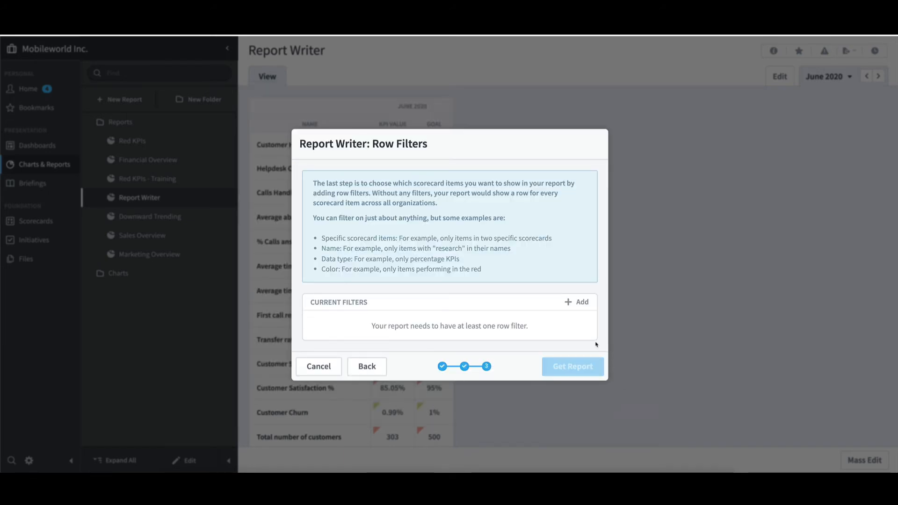
Step: Add a Specific Scorecard Items row filter for the Demo organization's Financial perspective with descendants, then generate the report
left_click(580, 302)
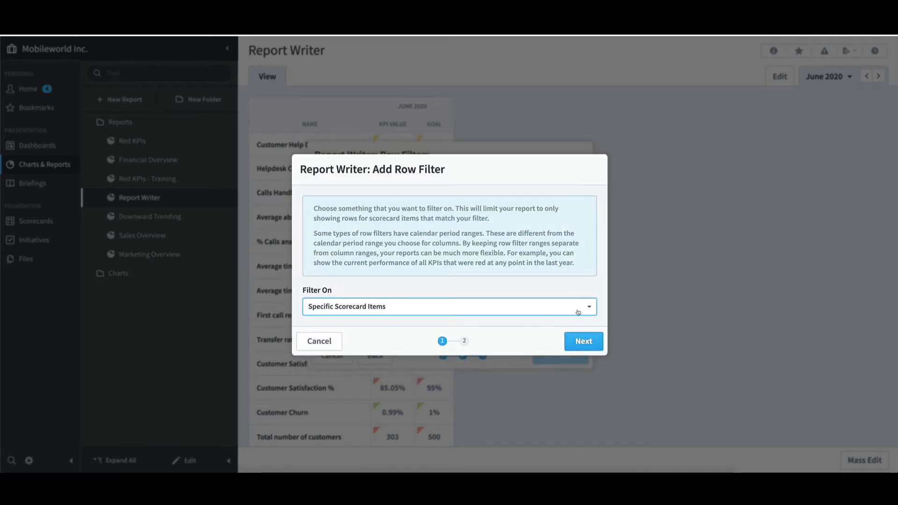
left_click(583, 342)
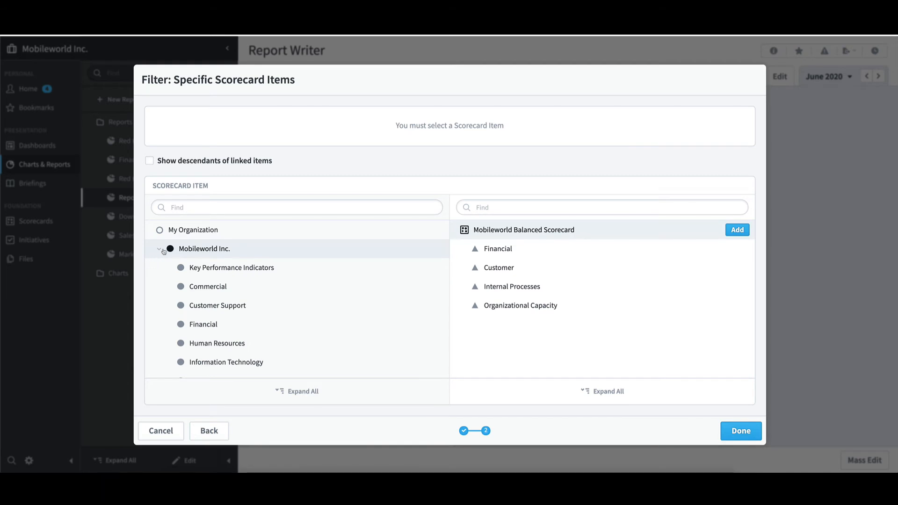
left_click(162, 250)
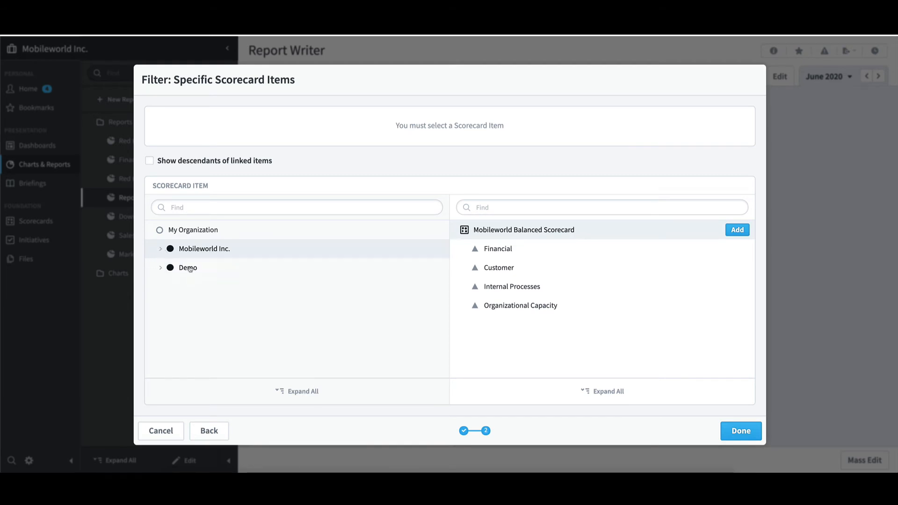
left_click(188, 268)
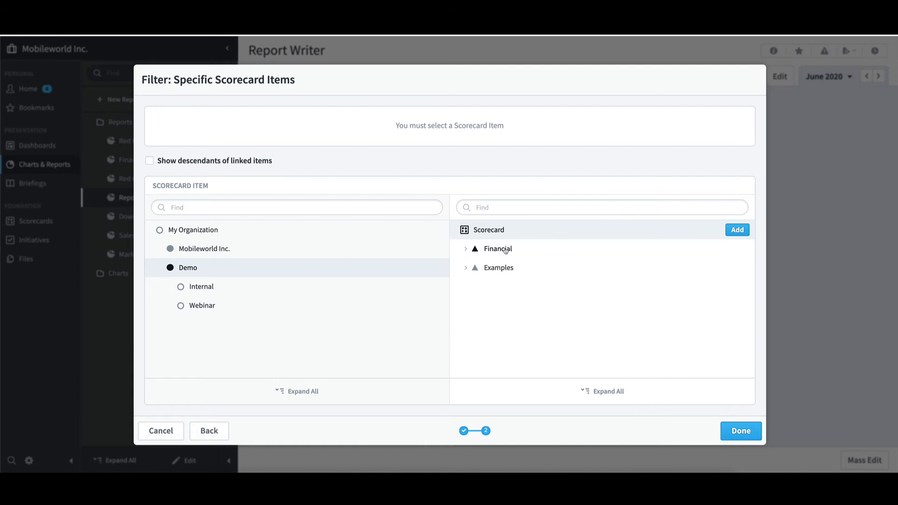
left_click(506, 251)
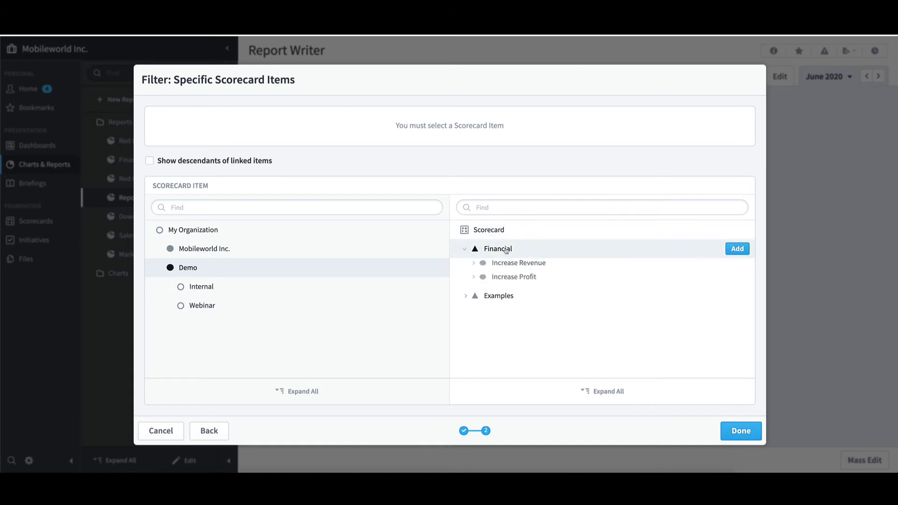
left_click(733, 249)
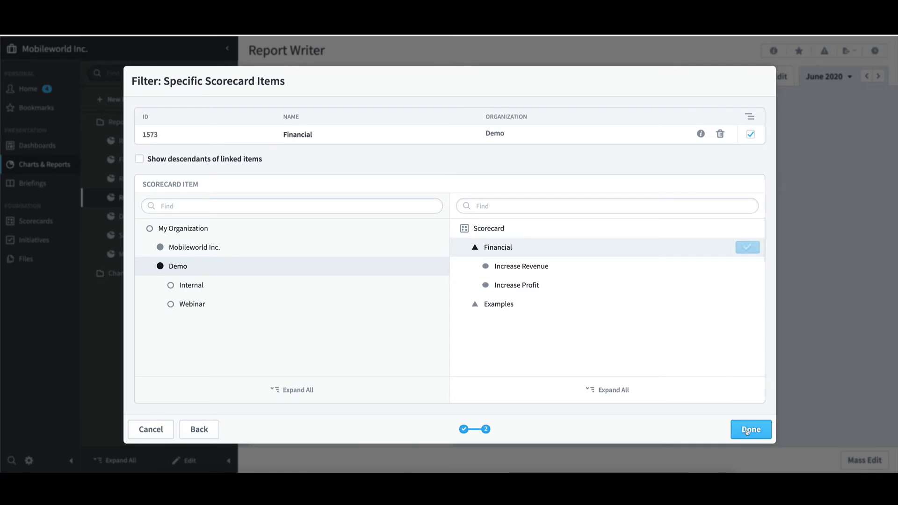
left_click(748, 431)
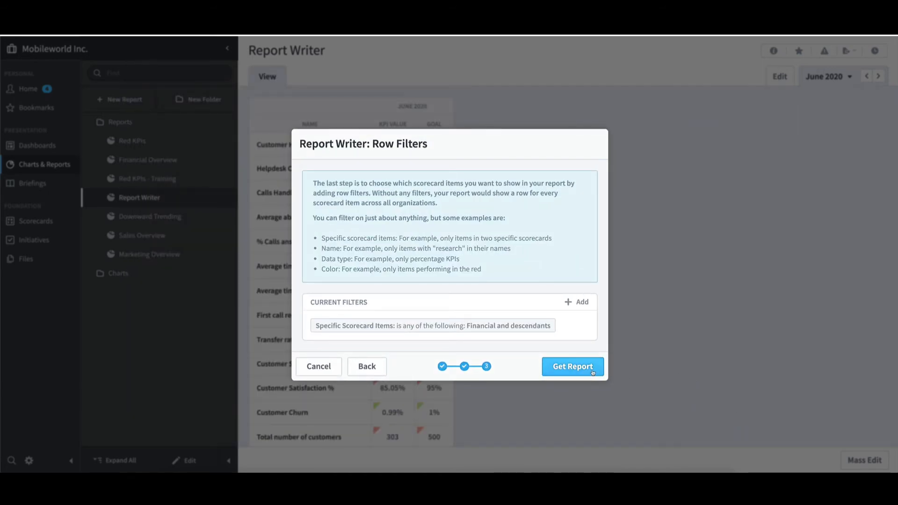
left_click(593, 372)
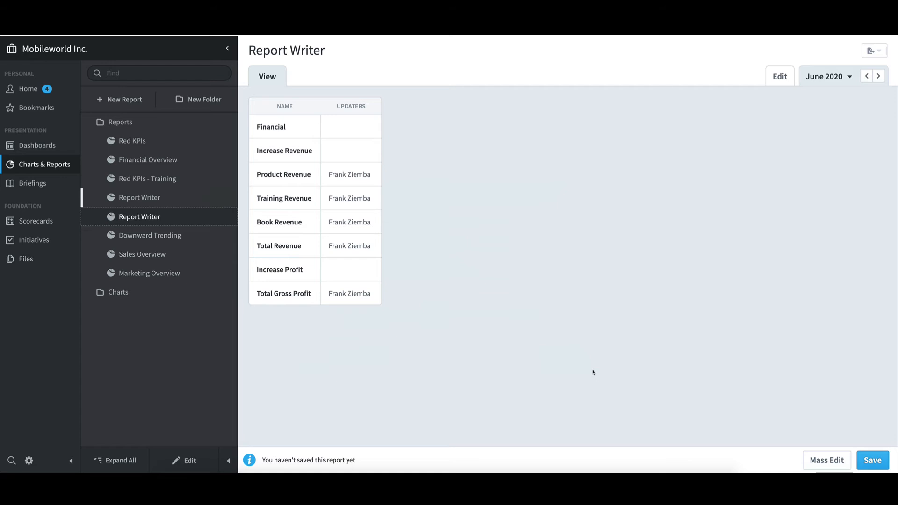
Step: Start a mass edit of all the report's scorecard items and choose Updaters as the field to change
left_click(829, 467)
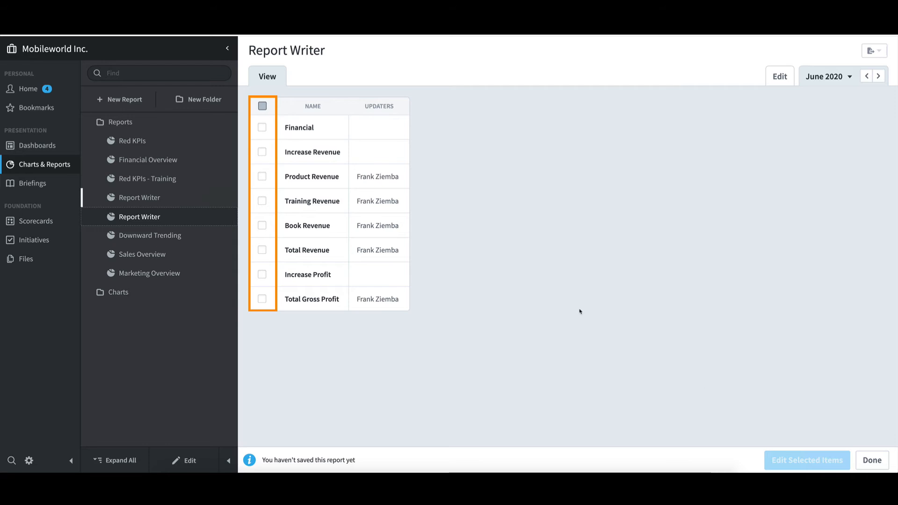
left_click(262, 108)
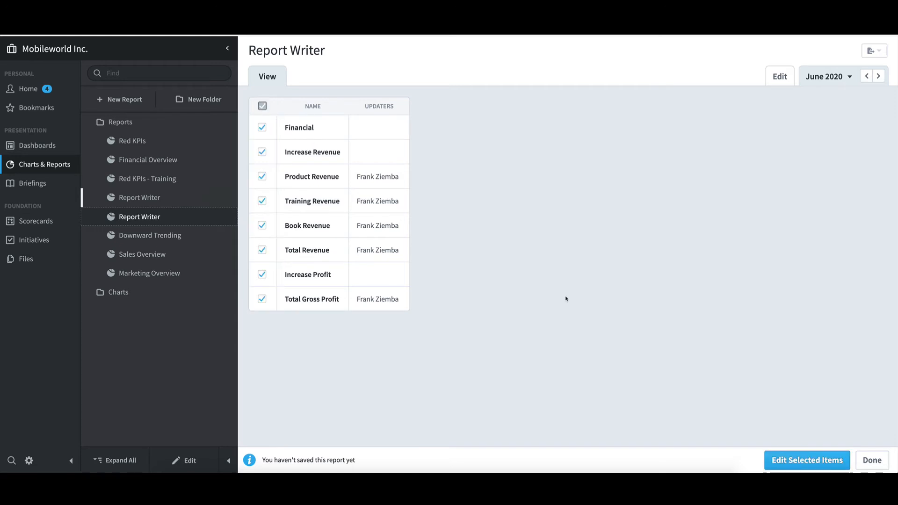
left_click(793, 461)
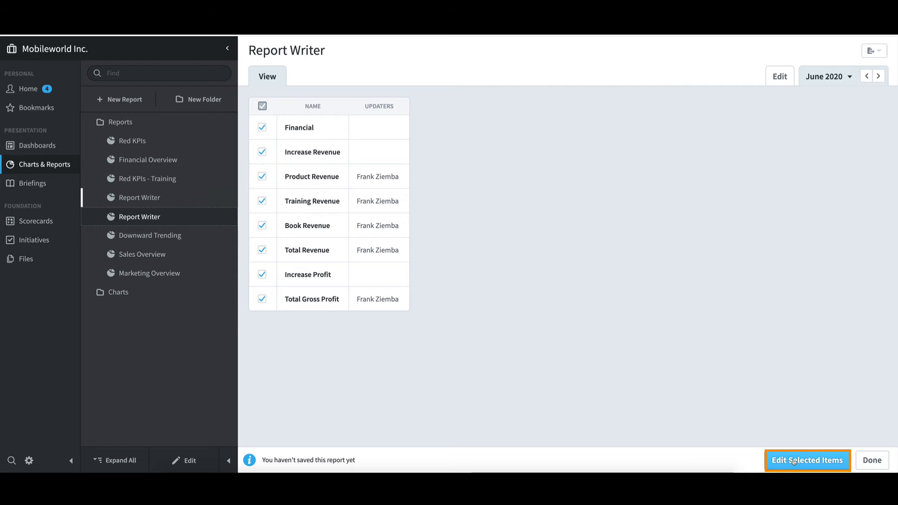
left_click(794, 461)
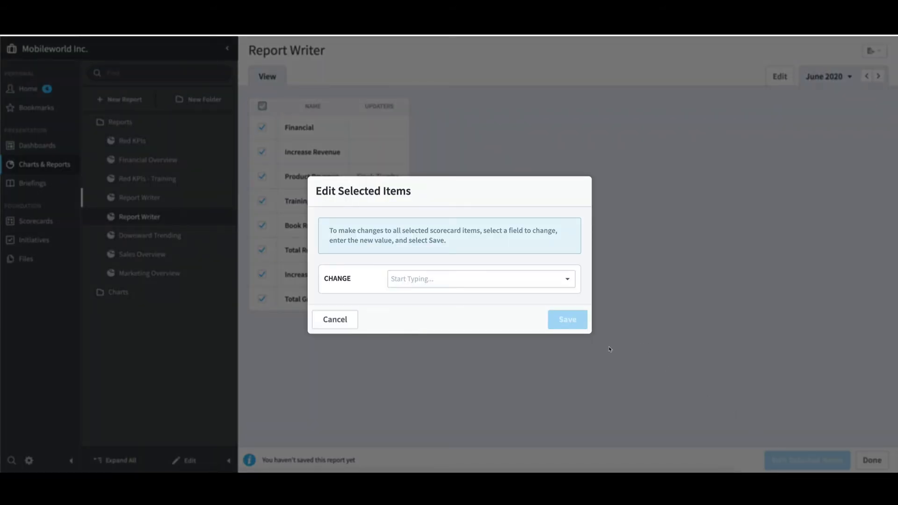
left_click(481, 278)
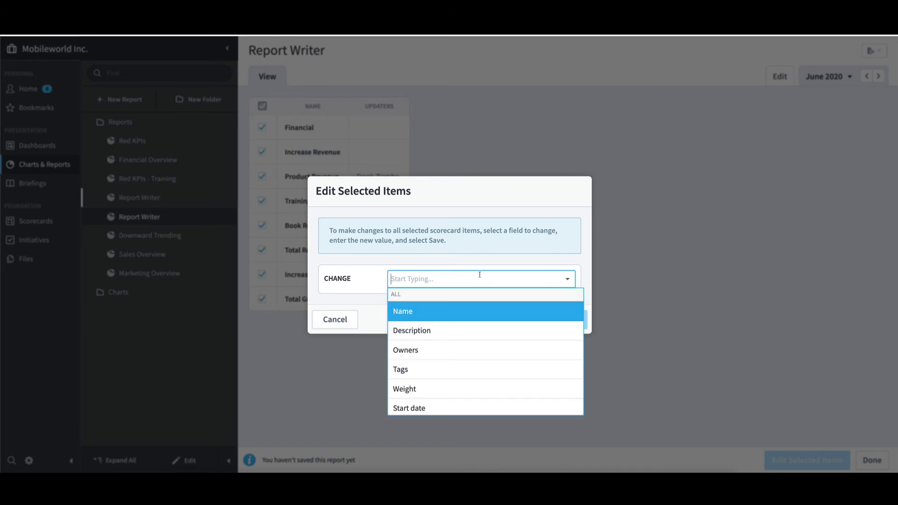
scroll(481, 353, "down", 5)
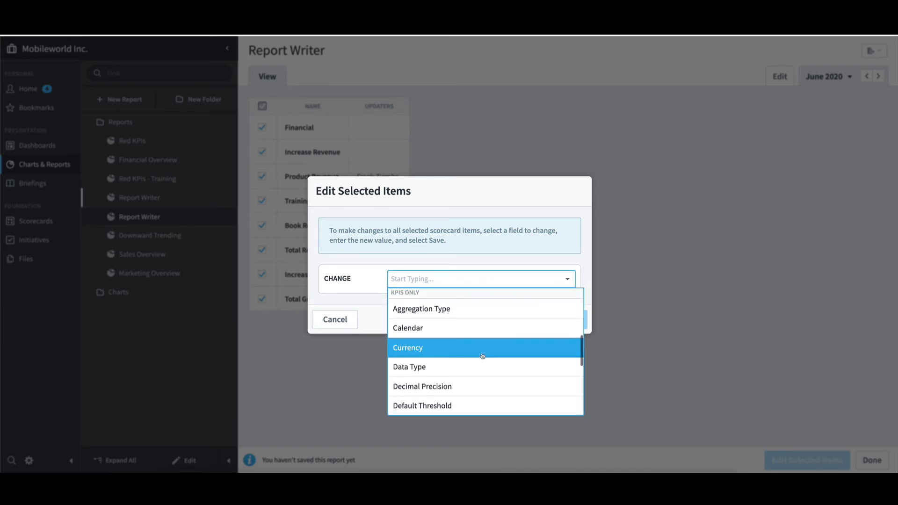
scroll(483, 357, "up", 5)
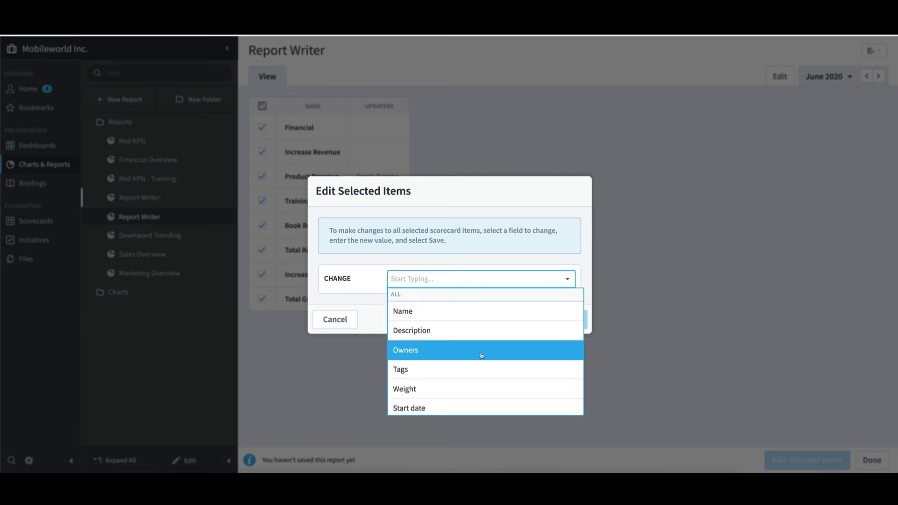
type("up")
left_click(424, 355)
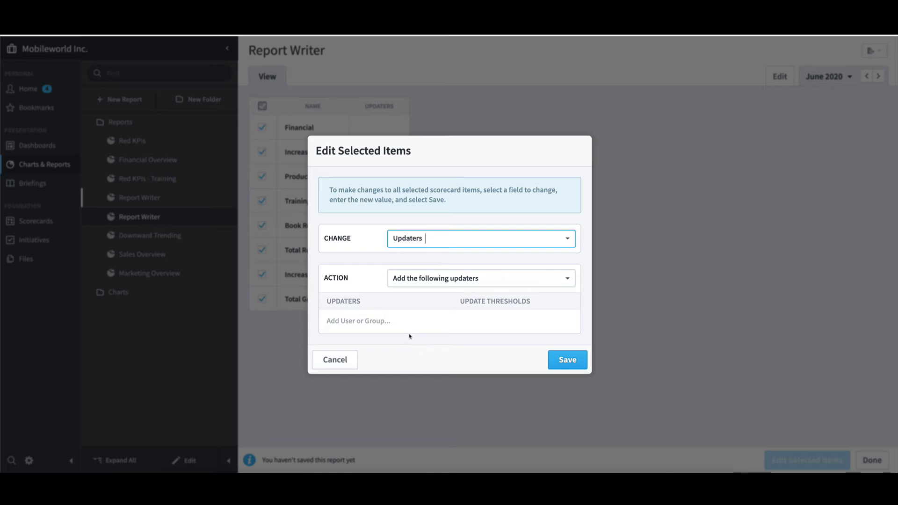
Step: Add a second person as updater of the selected items, save the change and finish the mass edit to refresh the report
left_click(387, 321)
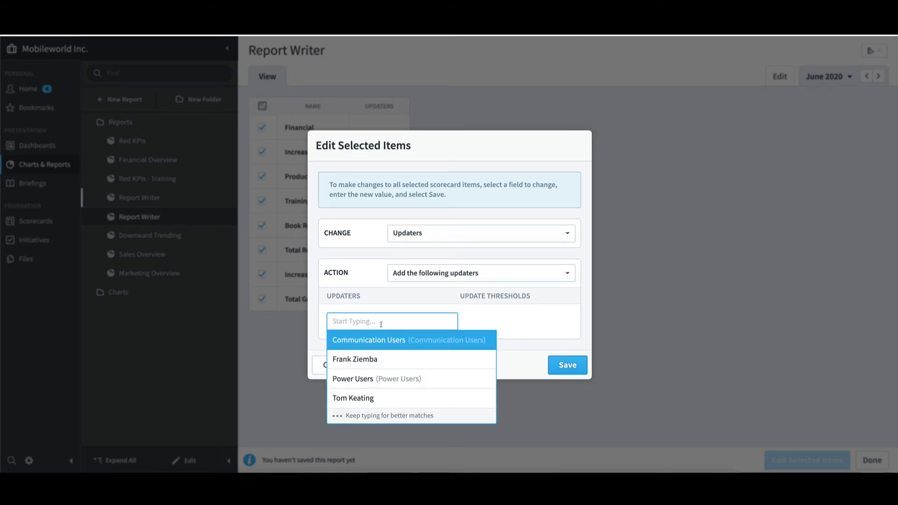
left_click(368, 399)
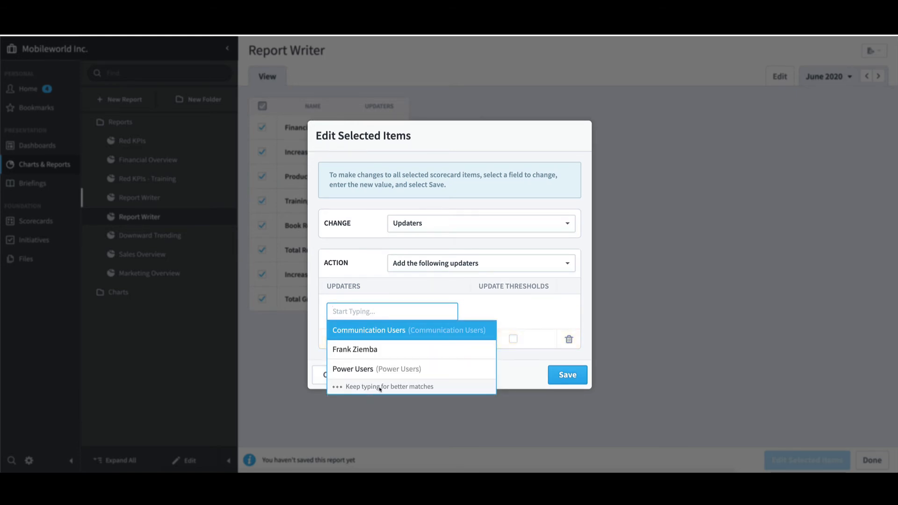
left_click(526, 359)
left_click(578, 374)
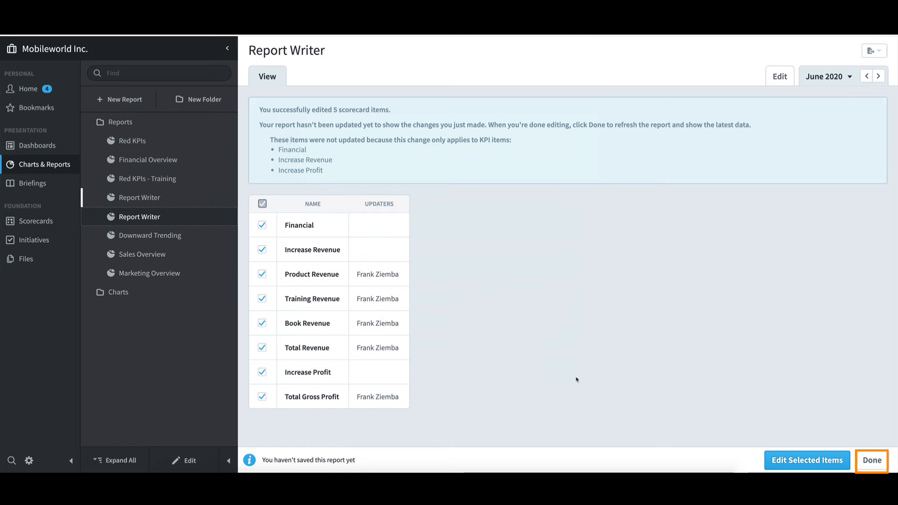
left_click(873, 463)
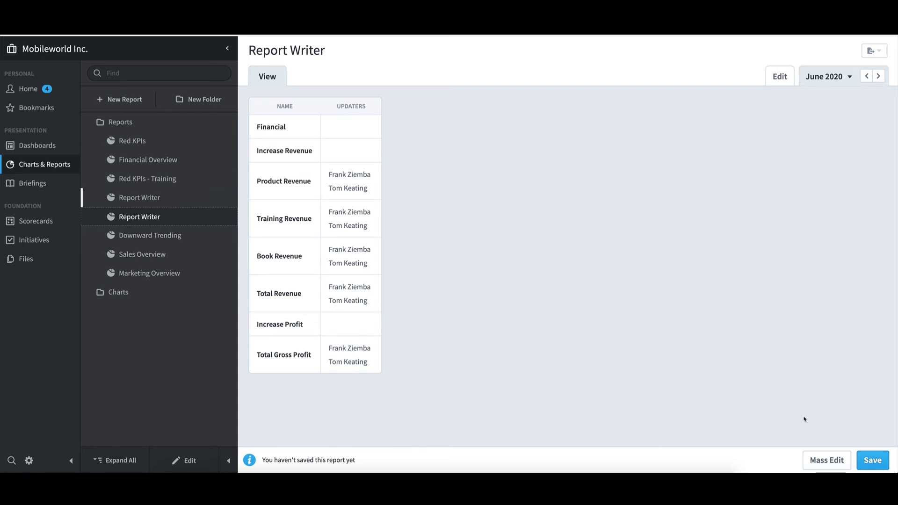
Step: Start another mass edit of all the report's scorecard items and choose Updaters as the field to change
left_click(825, 461)
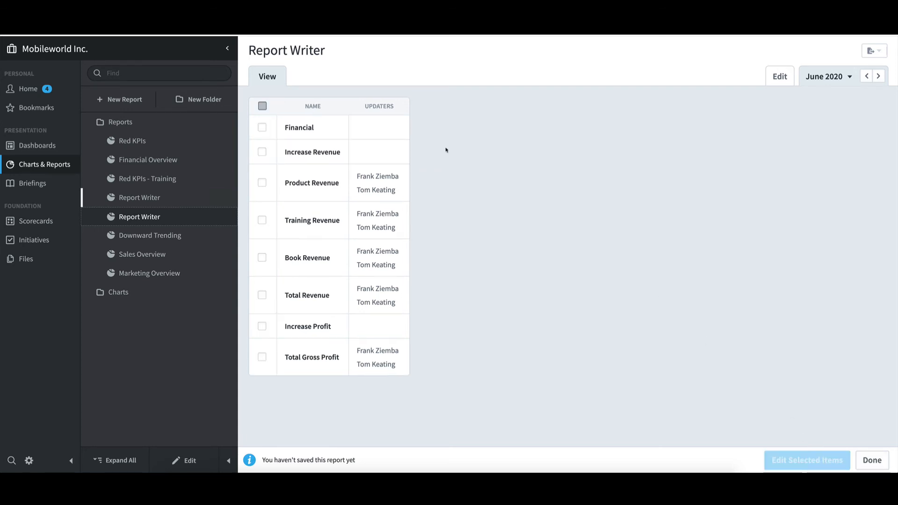
left_click(262, 107)
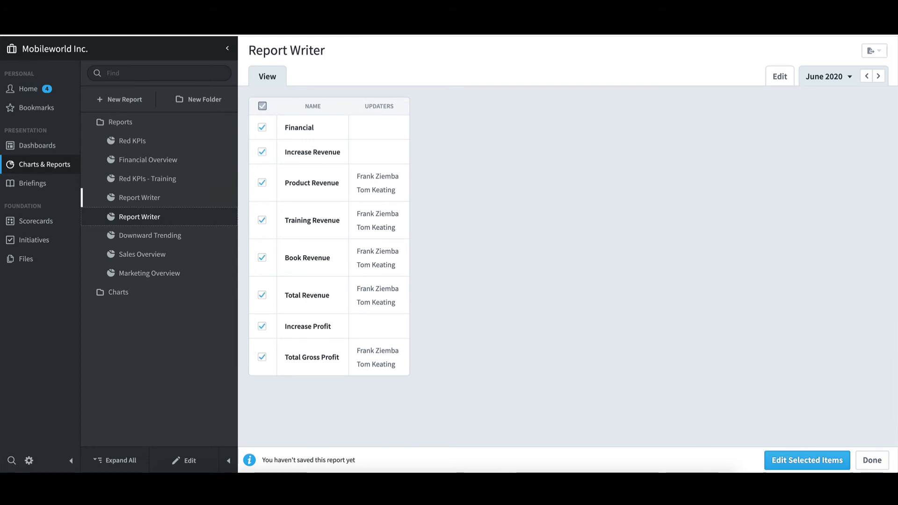
left_click(802, 461)
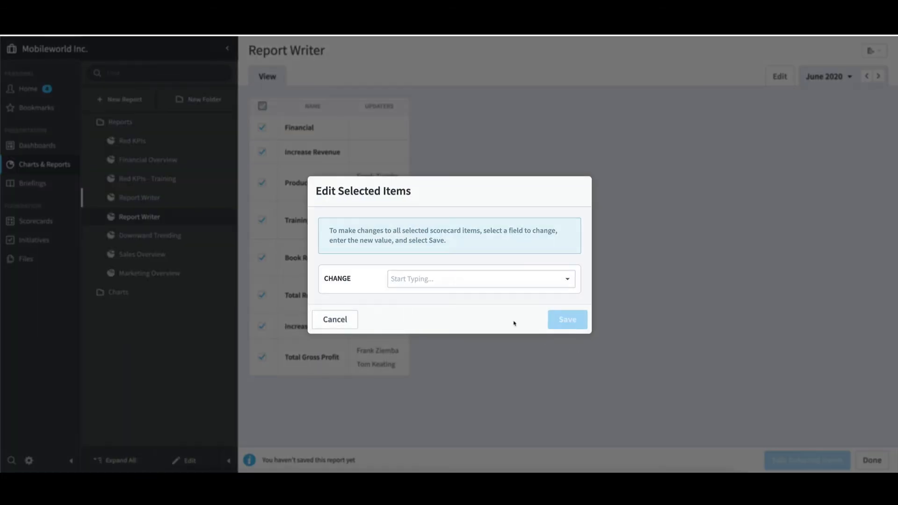
left_click(444, 280)
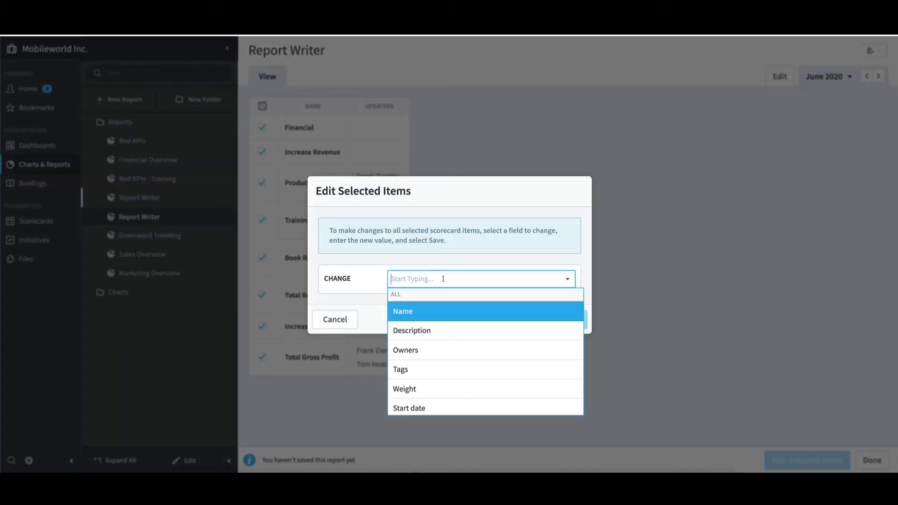
type("upd")
left_click(421, 329)
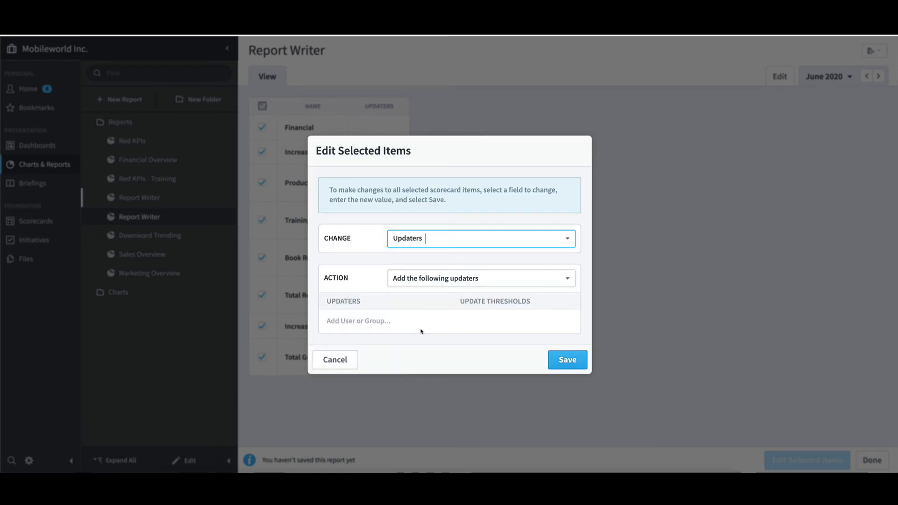
Step: Remove the second person from the selected items' updaters, save the change and finish the mass edit to refresh the report
left_click(433, 279)
left_click(446, 315)
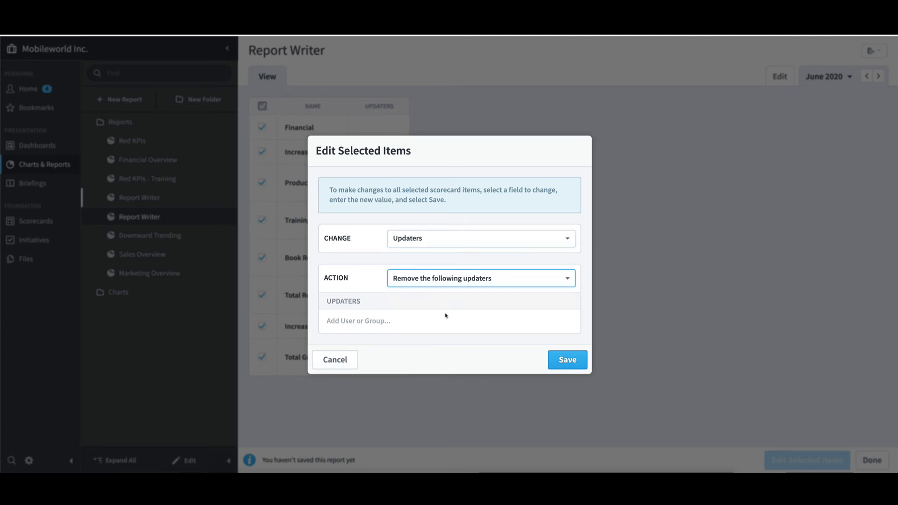
left_click(400, 322)
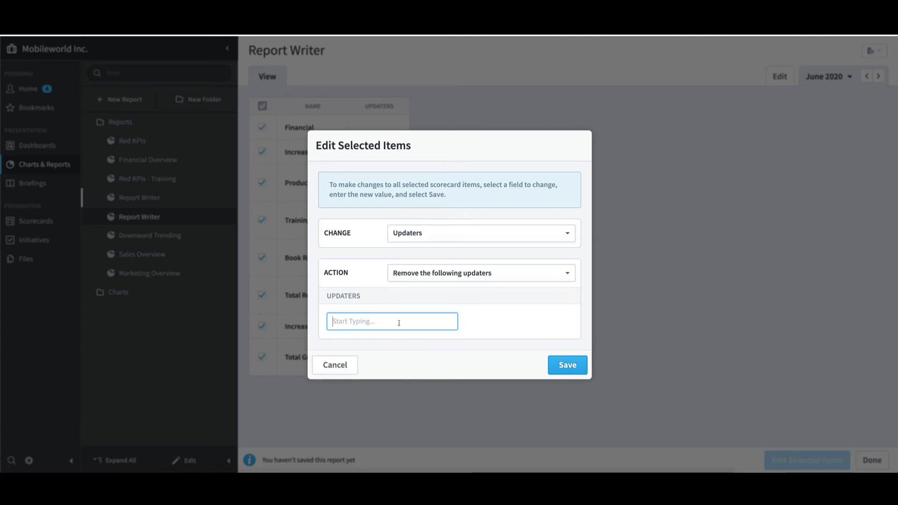
left_click(372, 434)
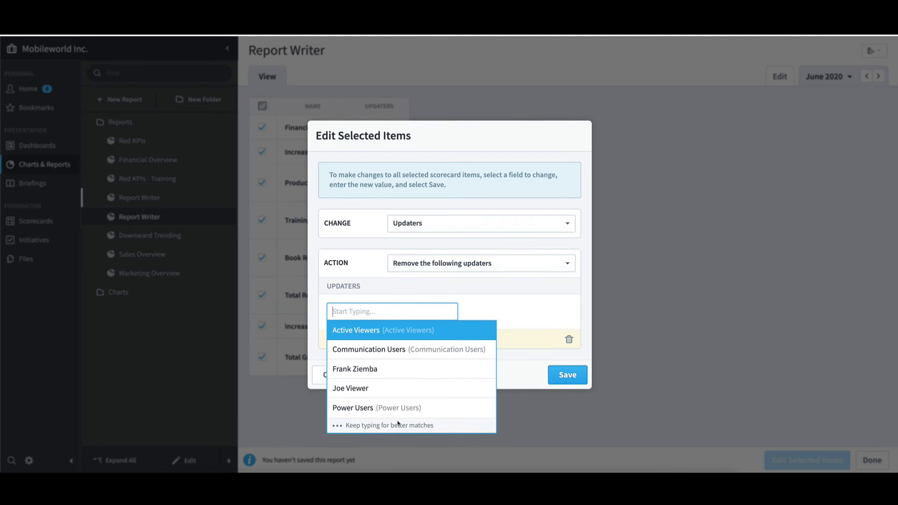
left_click(560, 316)
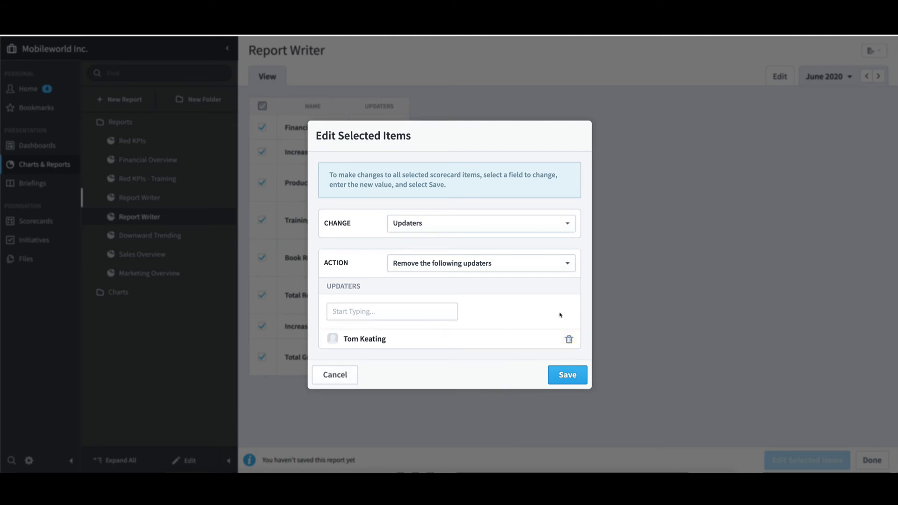
left_click(569, 377)
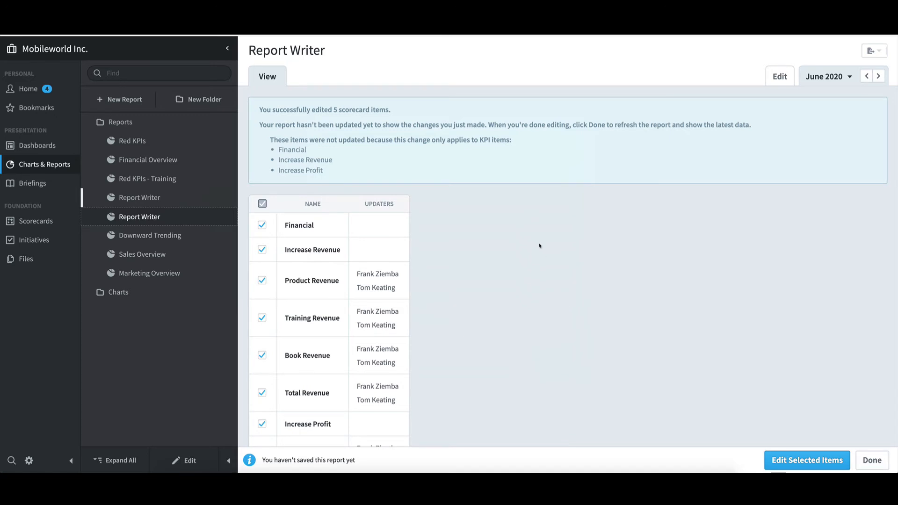
left_click(873, 461)
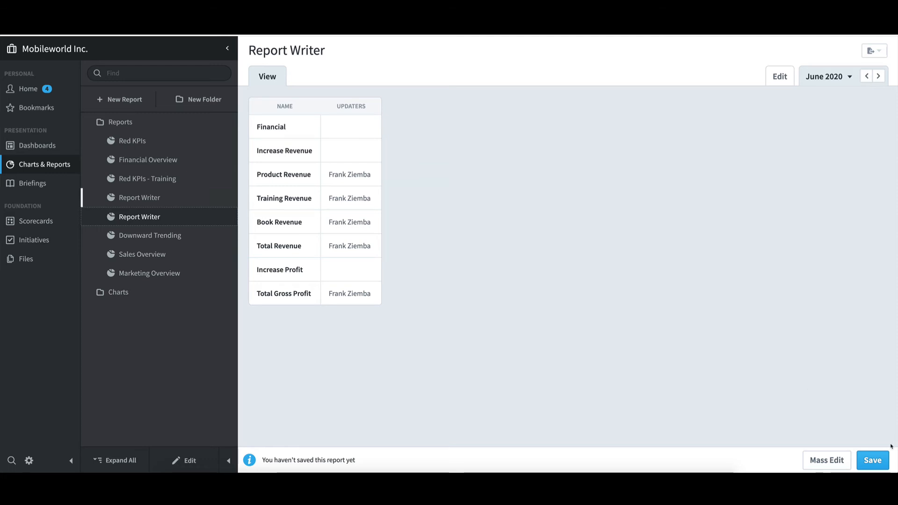
Step: Save the new report under the name Updaters
left_click(872, 460)
left_click_drag(393, 261, 340, 259)
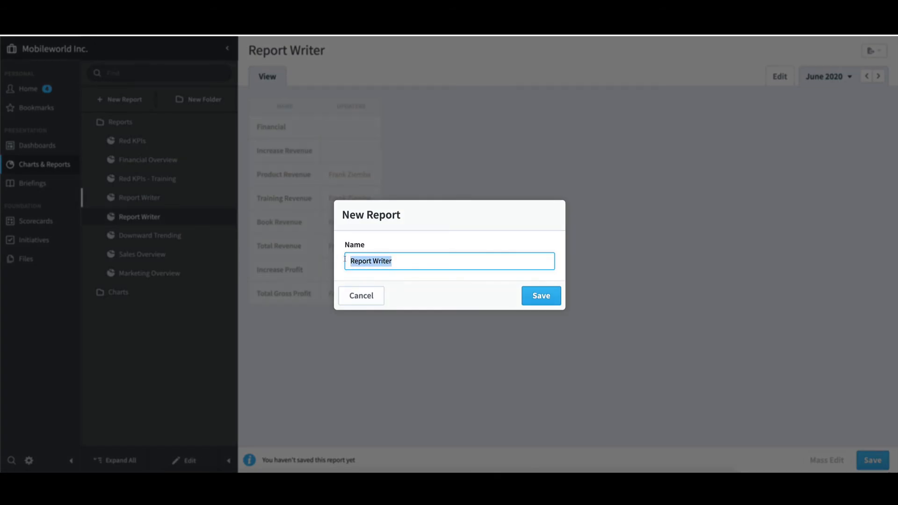
type("Updaters")
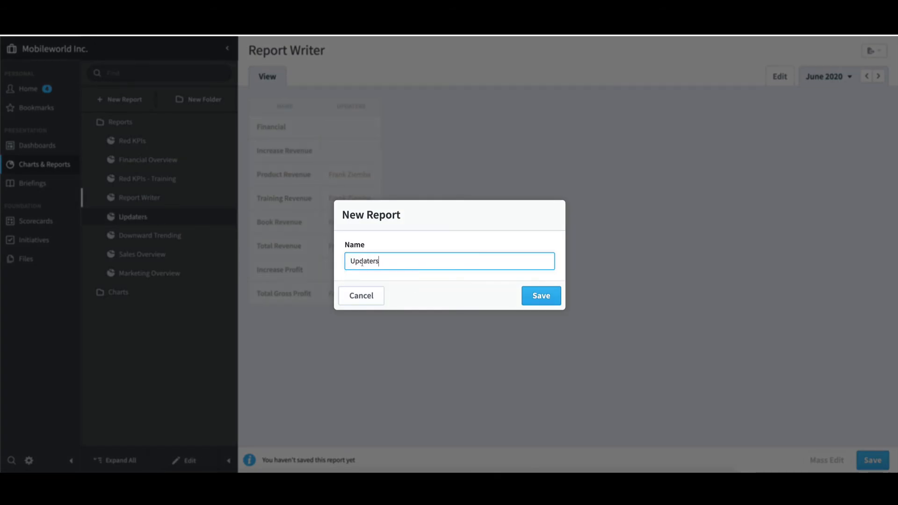
left_click(535, 299)
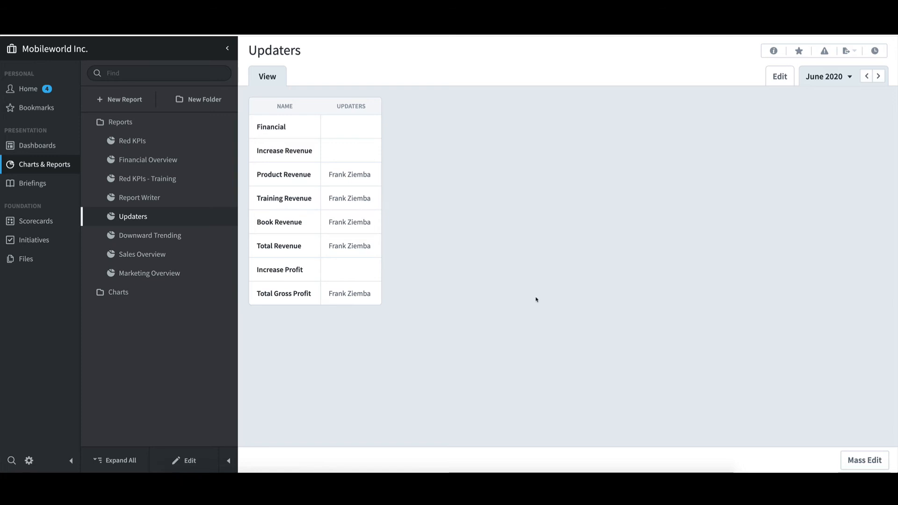
Step: Expand the Charts folder and view its Line, Bar and Pie charts in turn
left_click(131, 294)
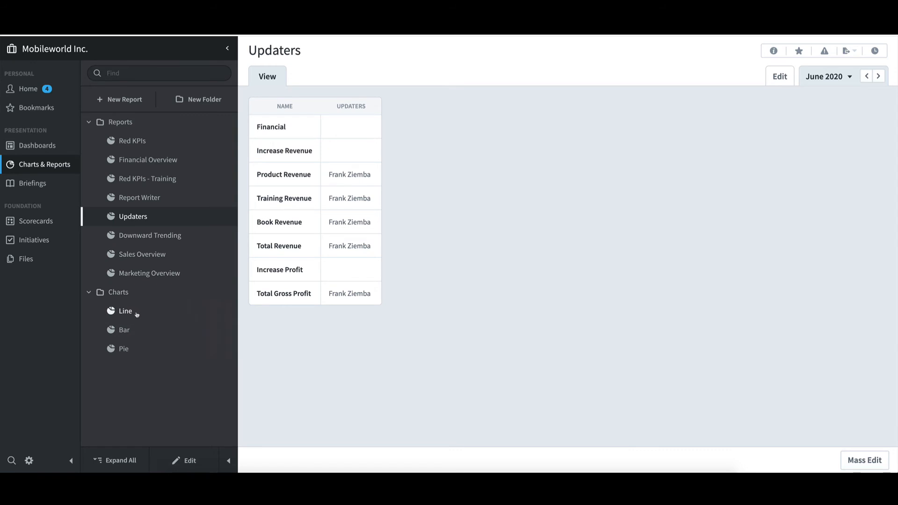
left_click(137, 313)
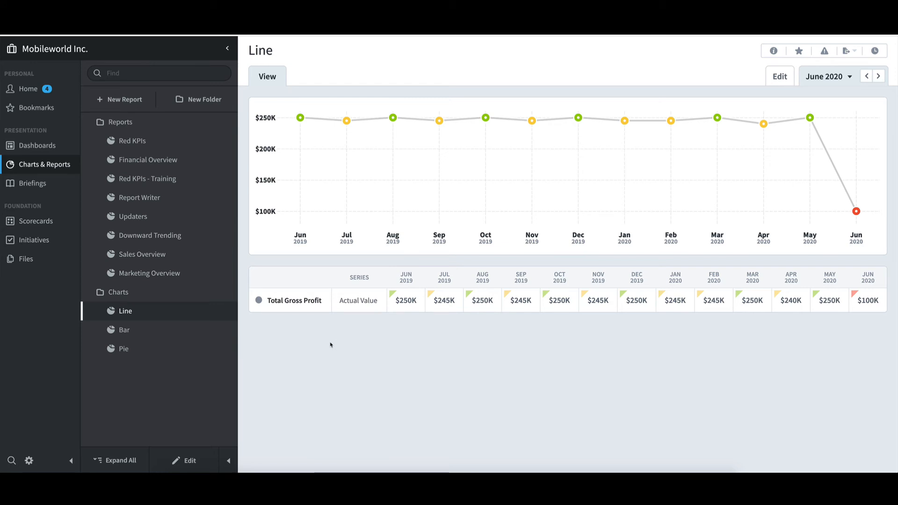
left_click(125, 330)
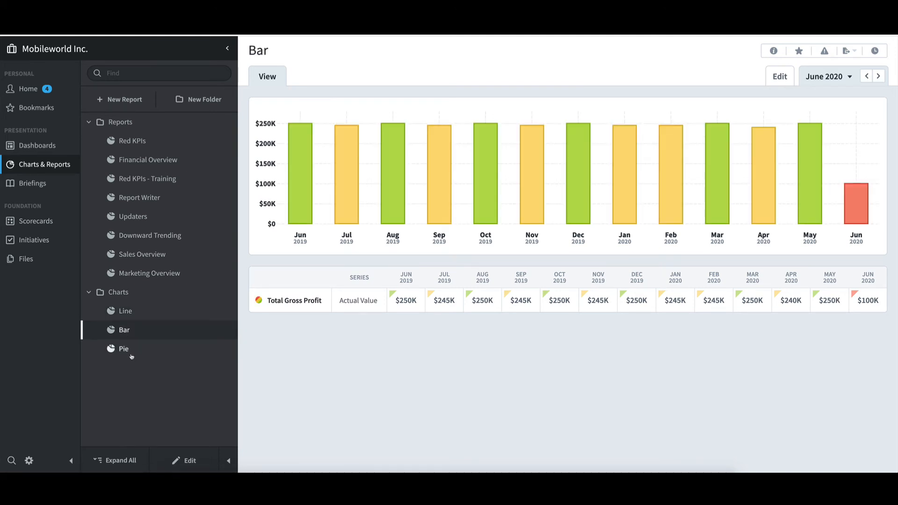
left_click(126, 350)
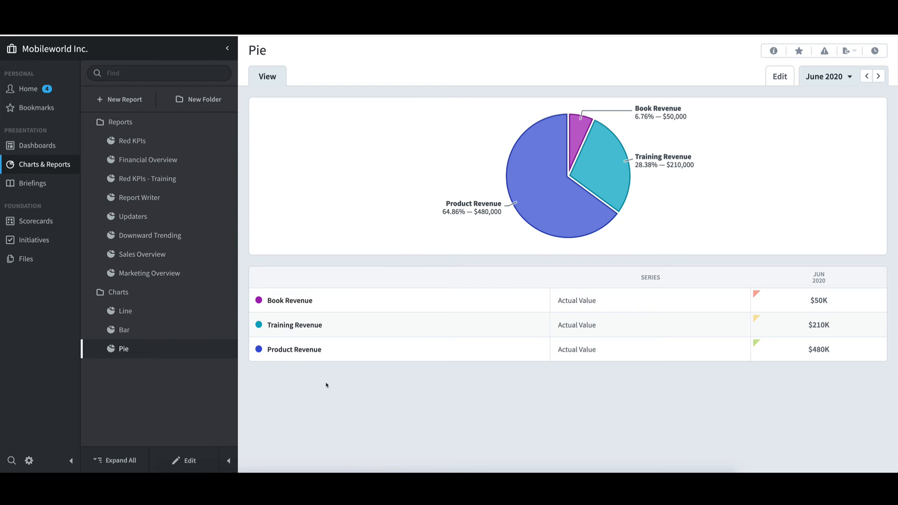
Step: Open the Pie chart for editing, review the graph types available for the Book Revenue series, and finish editing without changes
left_click(192, 462)
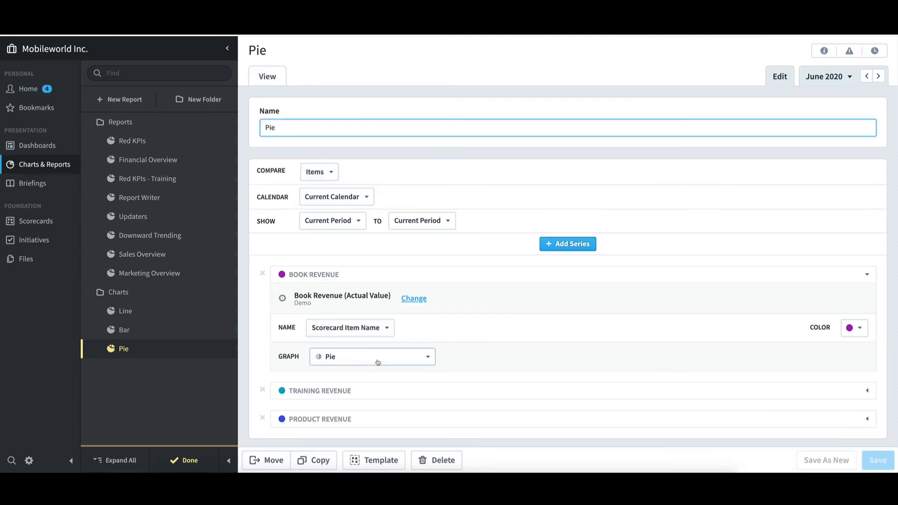
left_click(381, 362)
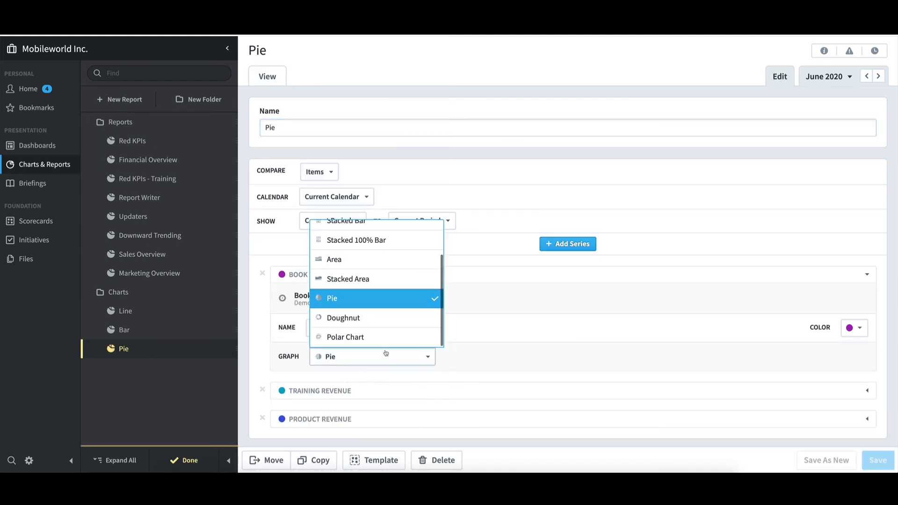
scroll(401, 276, "up", 3)
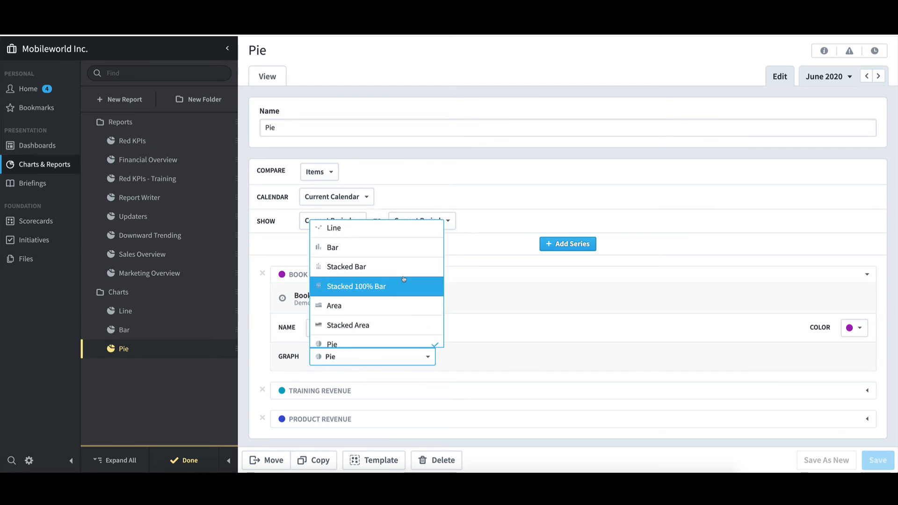
scroll(404, 279, "down", 3)
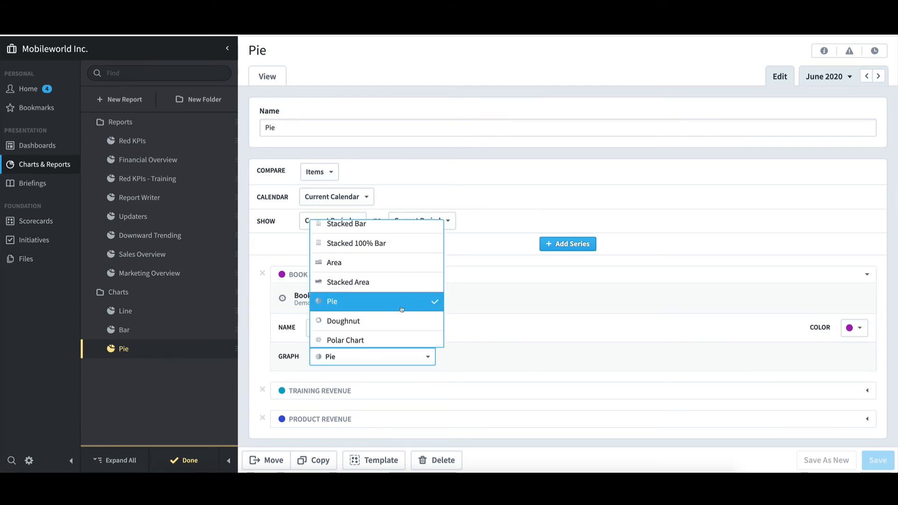
left_click(505, 322)
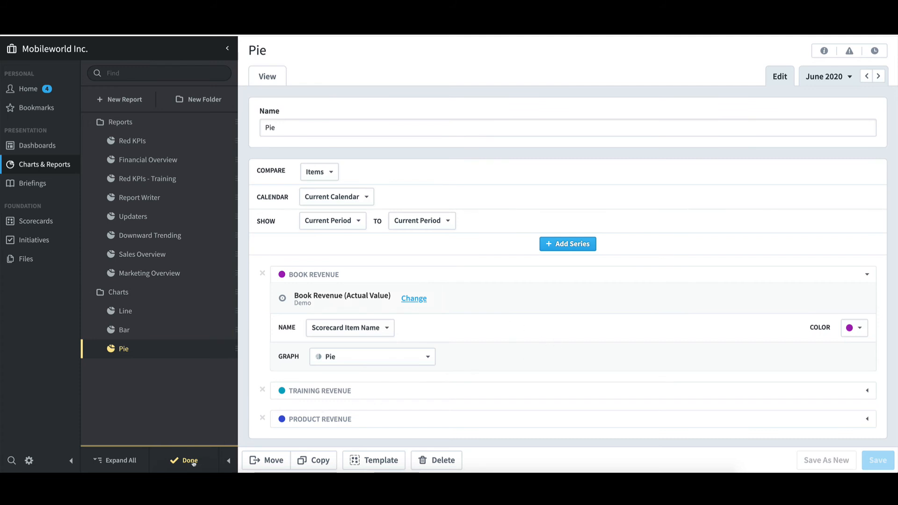
left_click(190, 461)
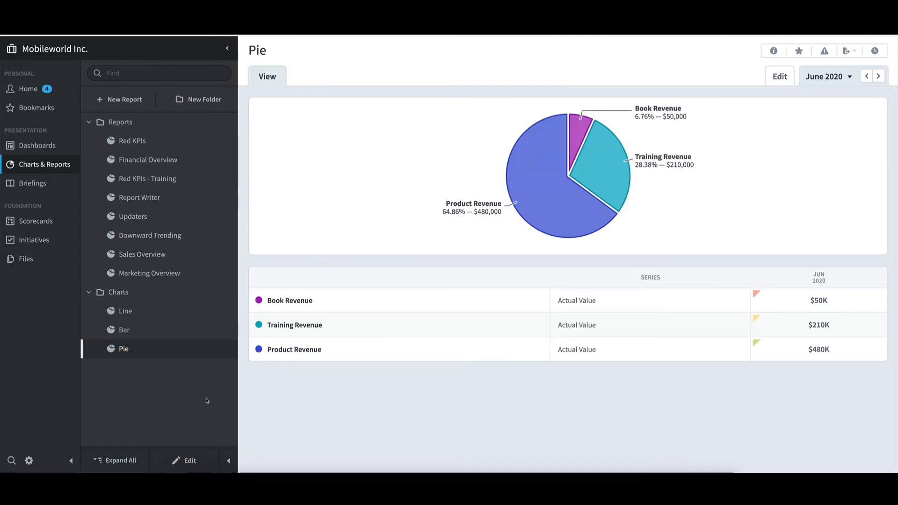
Step: Start a new report of type Chart Writer and proceed to its chart settings
left_click(122, 100)
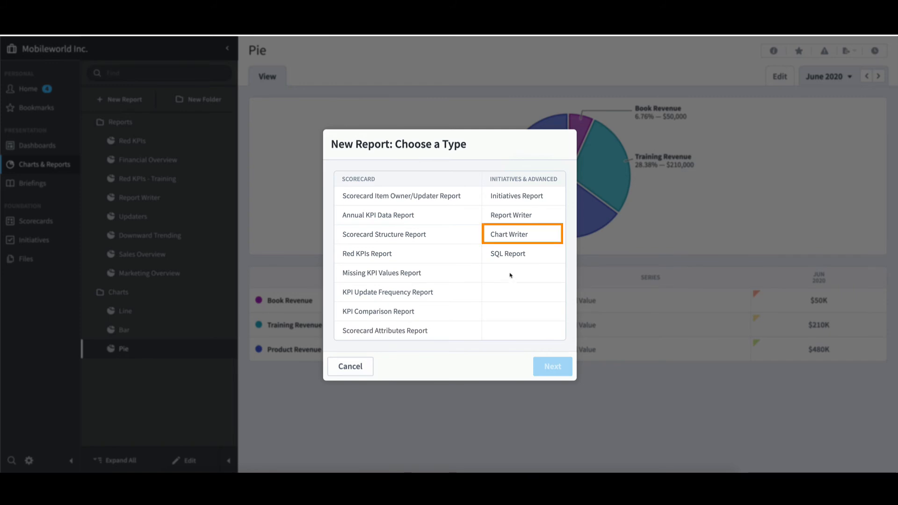
left_click(518, 235)
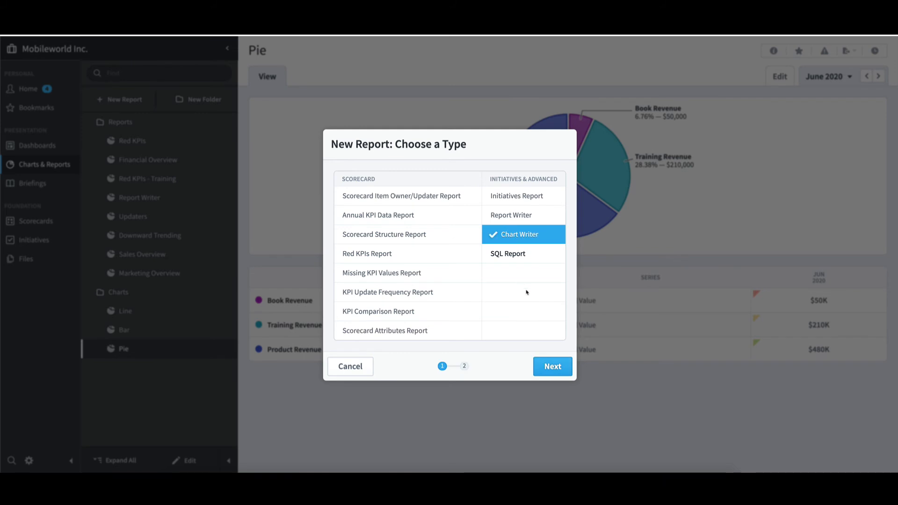
left_click(548, 367)
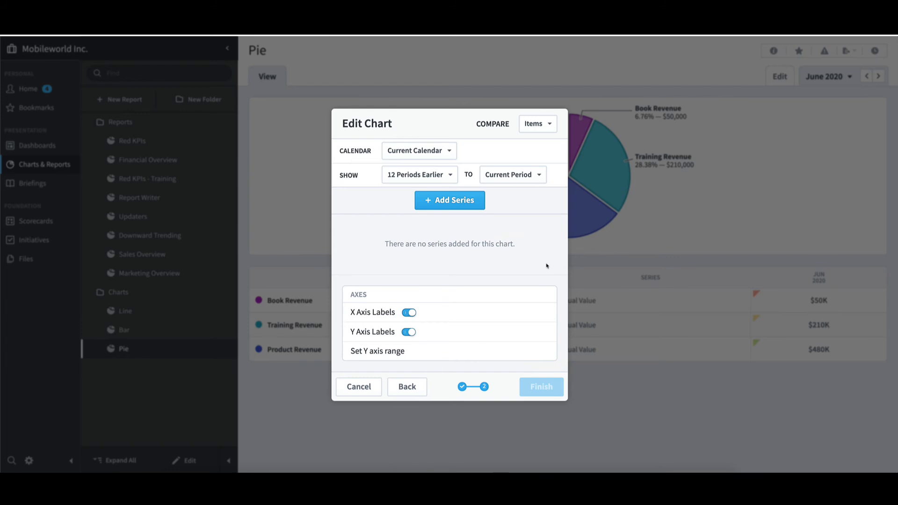
Step: Start adding a series and select Total Gross Profit under the Demo organization's Financial perspective, Increase Profit objective
left_click(469, 204)
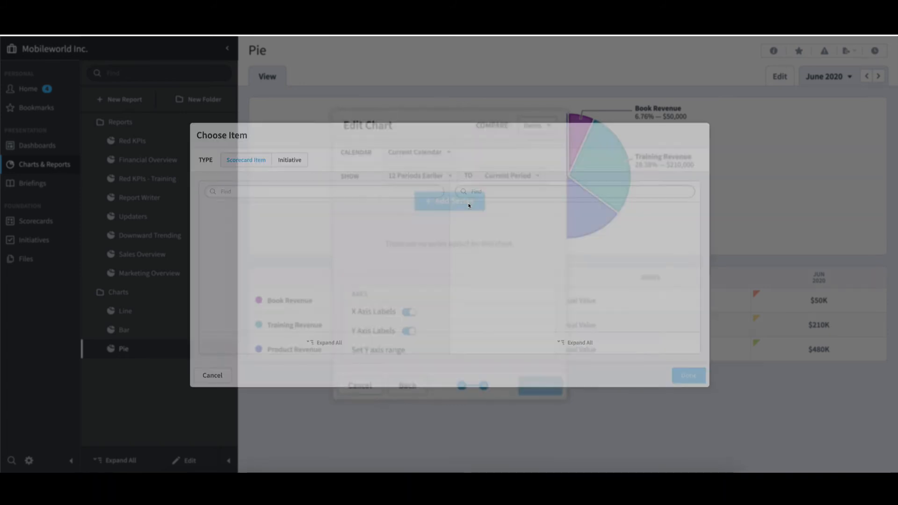
left_click(162, 220)
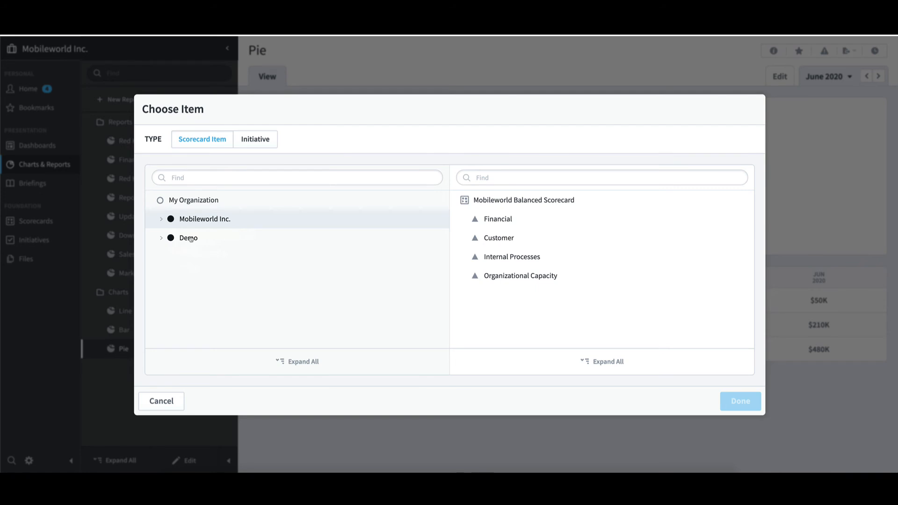
left_click(191, 239)
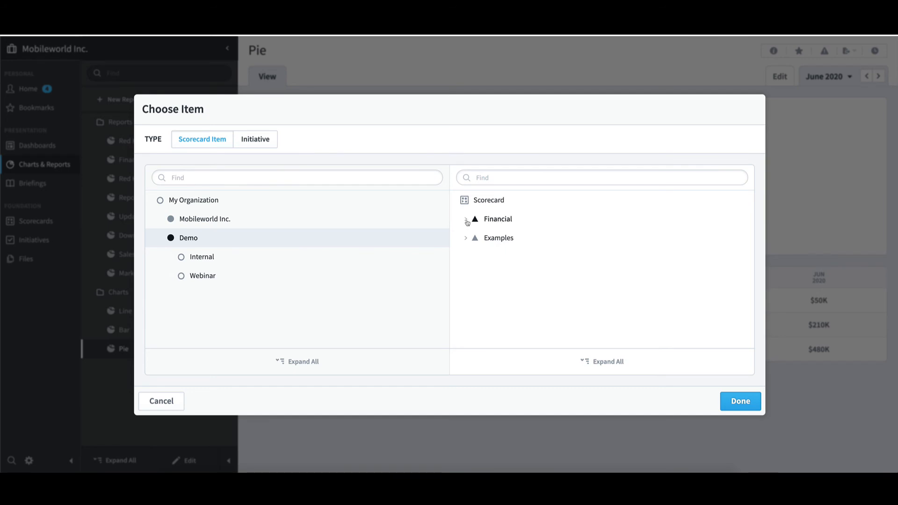
left_click(465, 219)
left_click(476, 256)
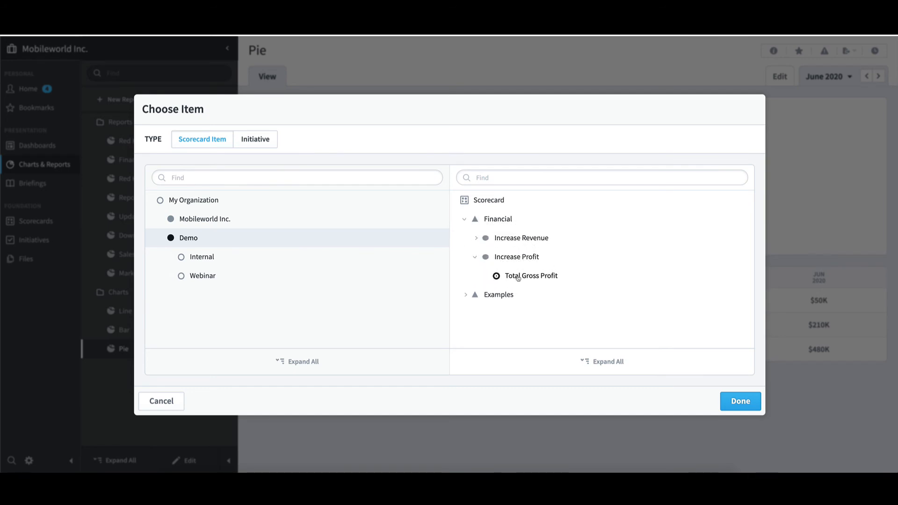
left_click(518, 277)
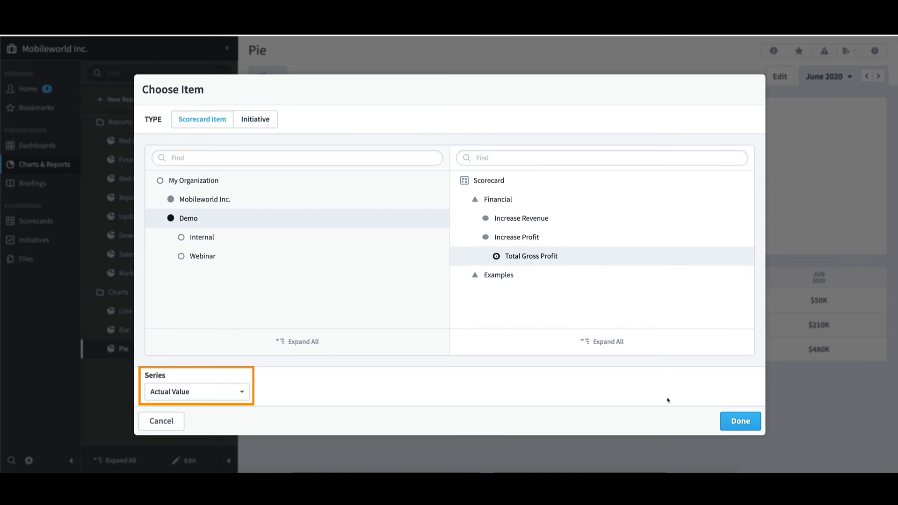
Step: Review the series options available for Total Gross Profit and for the Increase Profit objective
left_click(245, 393)
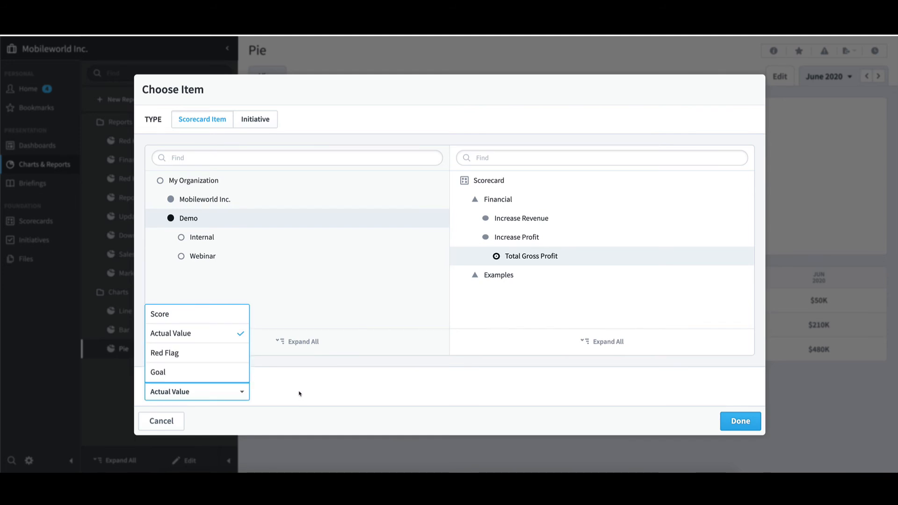
left_click(333, 389)
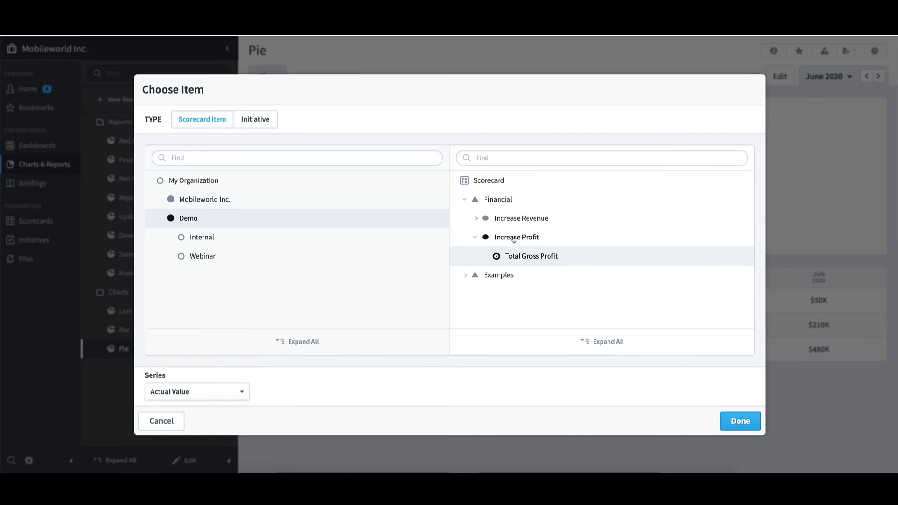
left_click(513, 239)
left_click(243, 393)
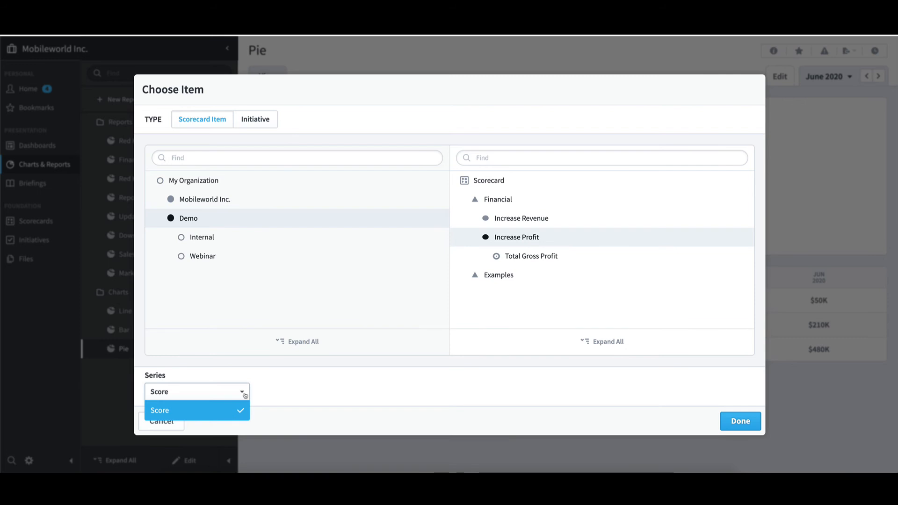
Step: Add the Actual Value of Total Gross Profit as the chart's series and finish the chart setup
left_click(523, 259)
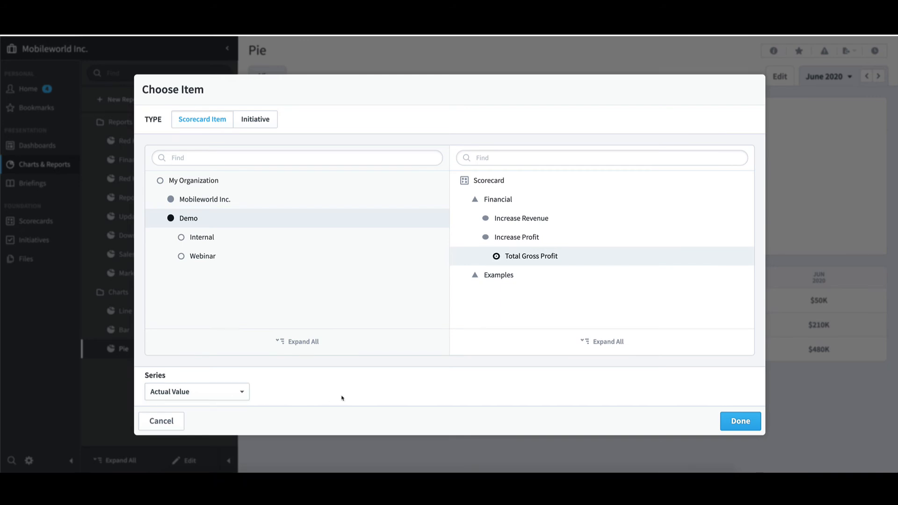
left_click(747, 427)
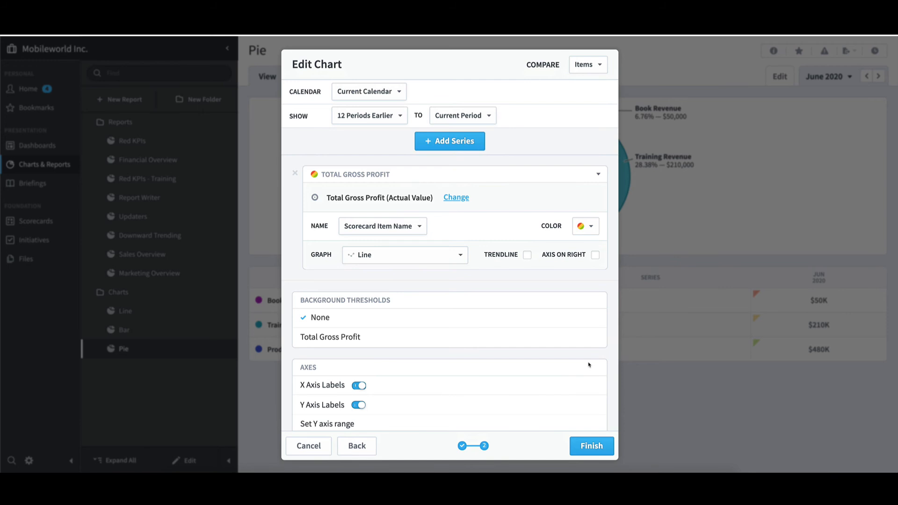
left_click(602, 445)
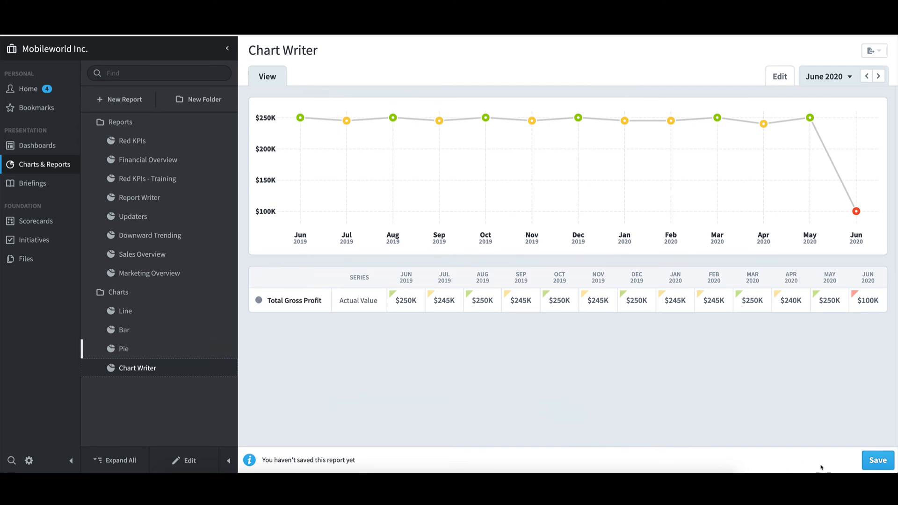
Step: Save the new chart report under the name "Chart - Training"
left_click(876, 462)
left_click_drag(413, 256, 374, 260)
double_click(376, 261)
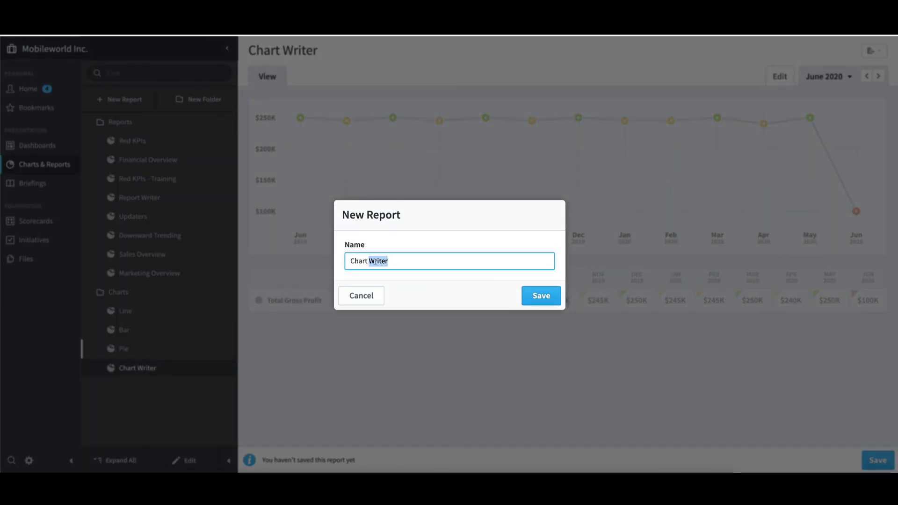
key("BackSpace")
type("- Training")
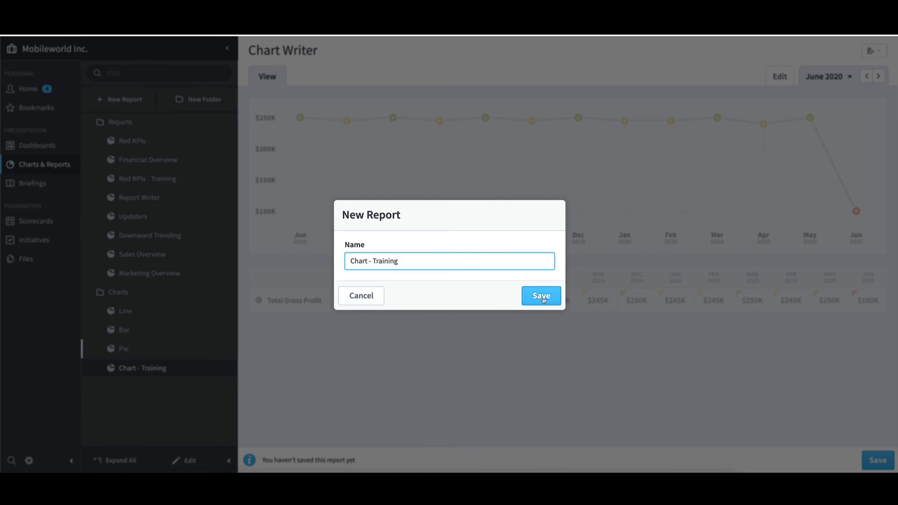
left_click(544, 299)
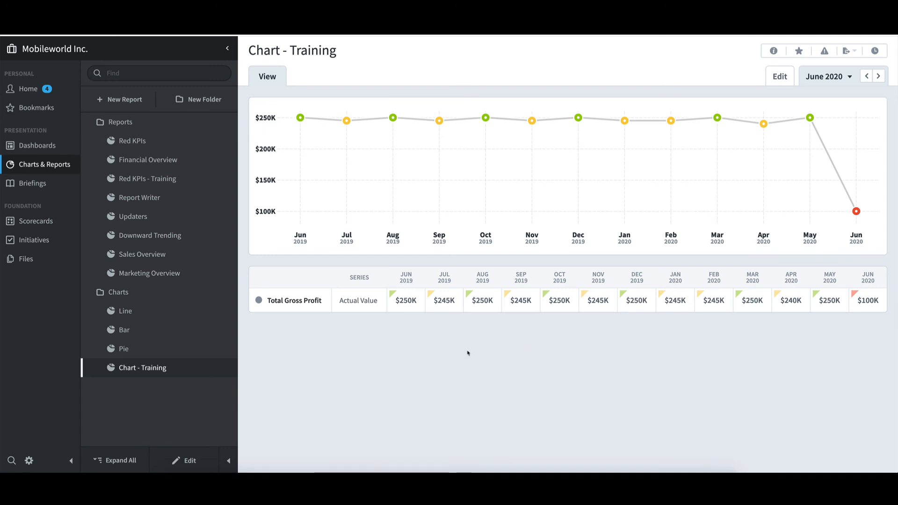
Step: Set the background thresholds of Chart - Training to Total Gross Profit, save the change and finish editing
left_click(199, 463)
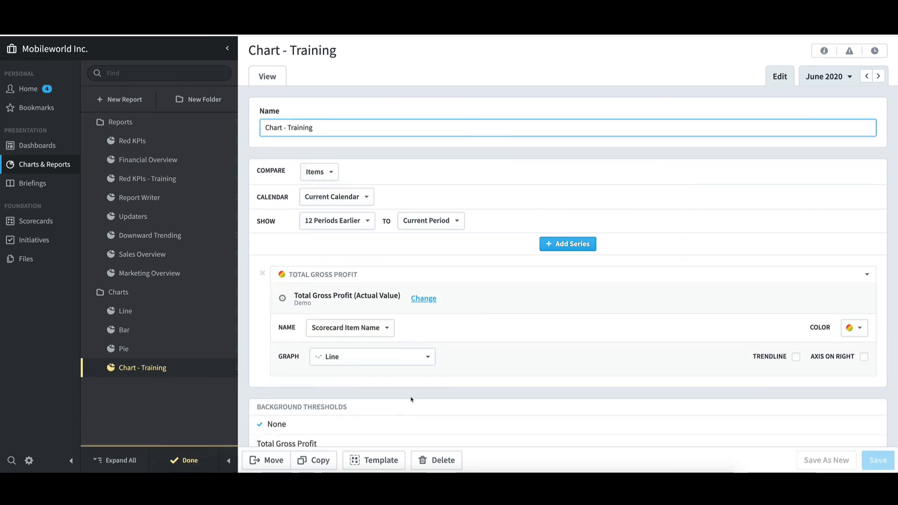
scroll(411, 398, "down", 2)
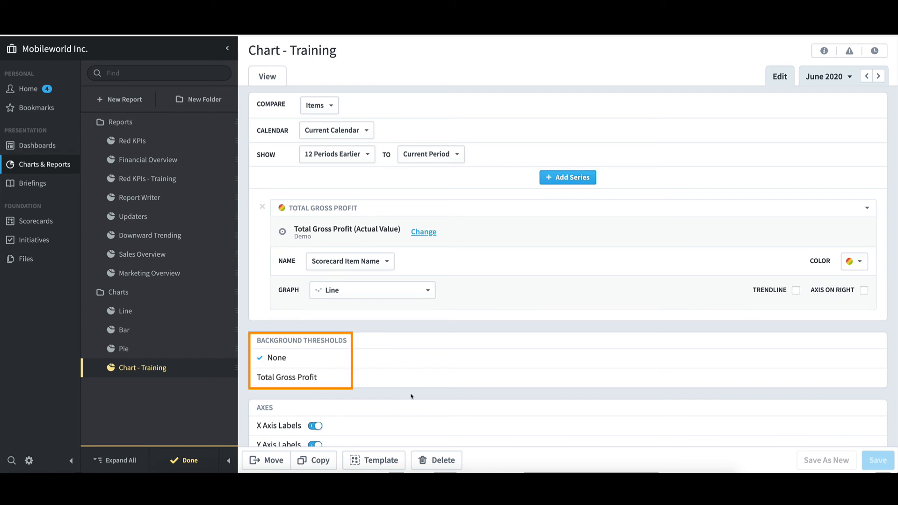
left_click(321, 381)
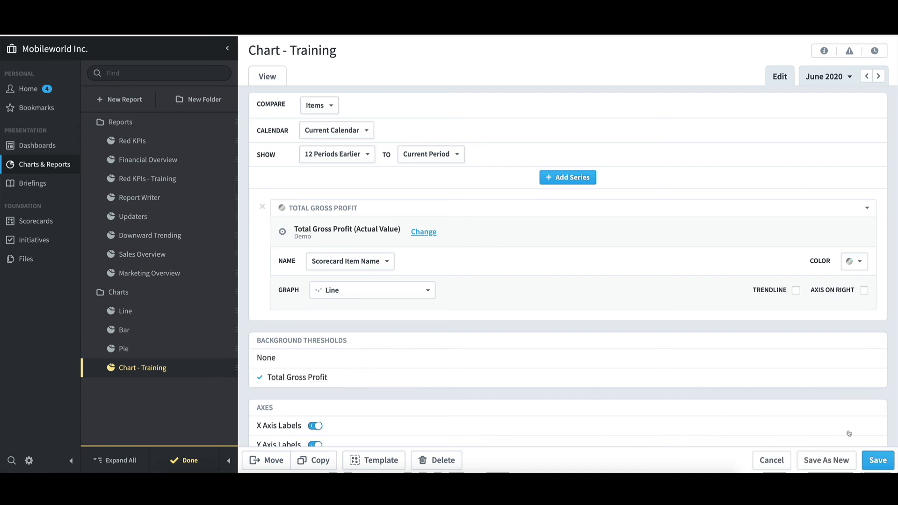
left_click(877, 460)
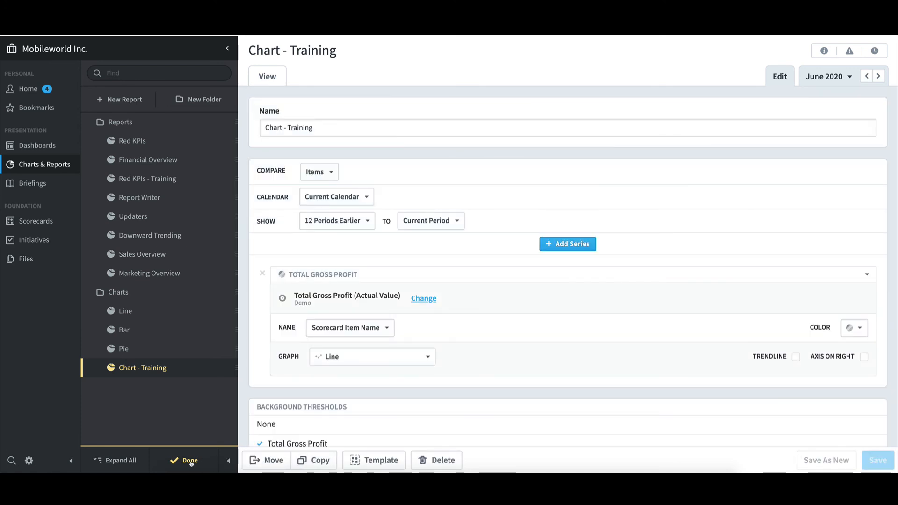
left_click(189, 461)
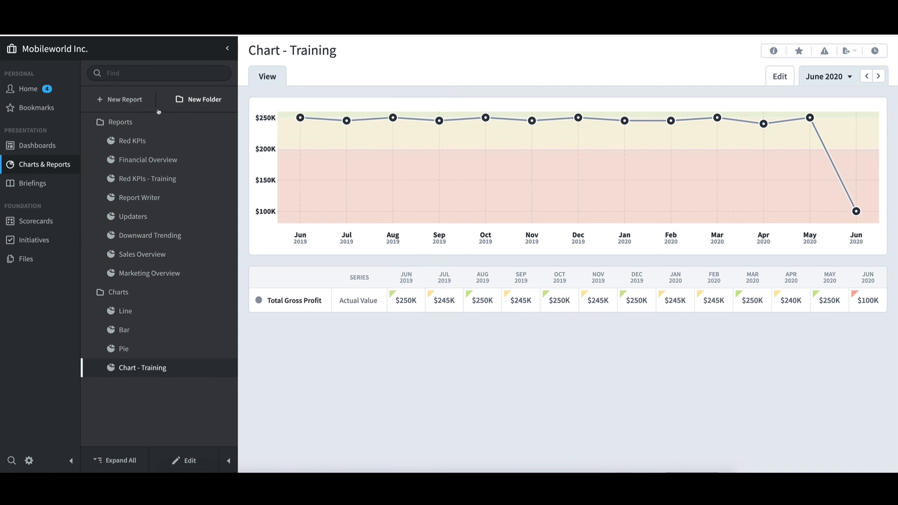
Step: Start another new report of type Chart Writer and proceed to its chart settings
left_click(137, 100)
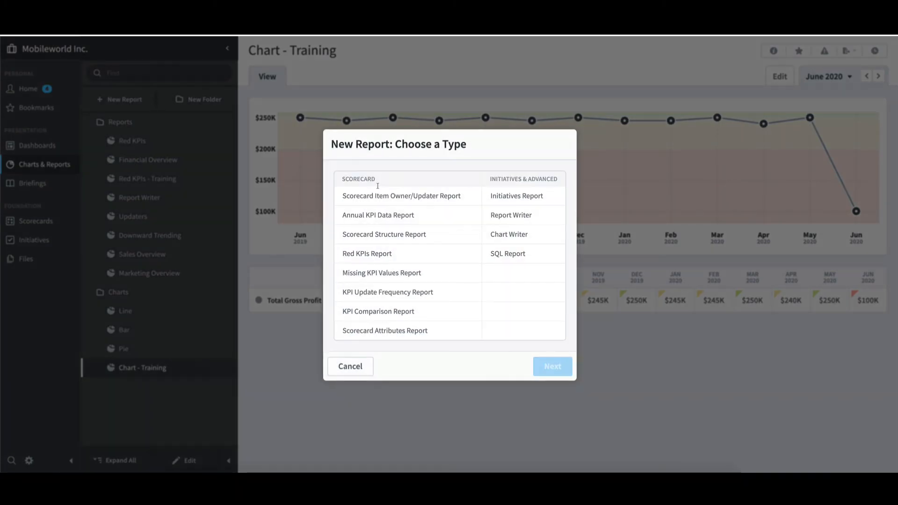
left_click(520, 236)
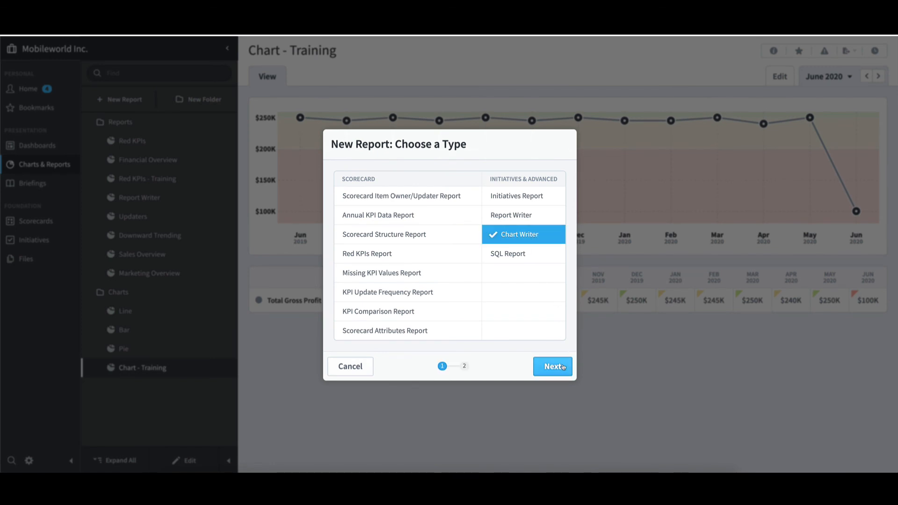
left_click(563, 367)
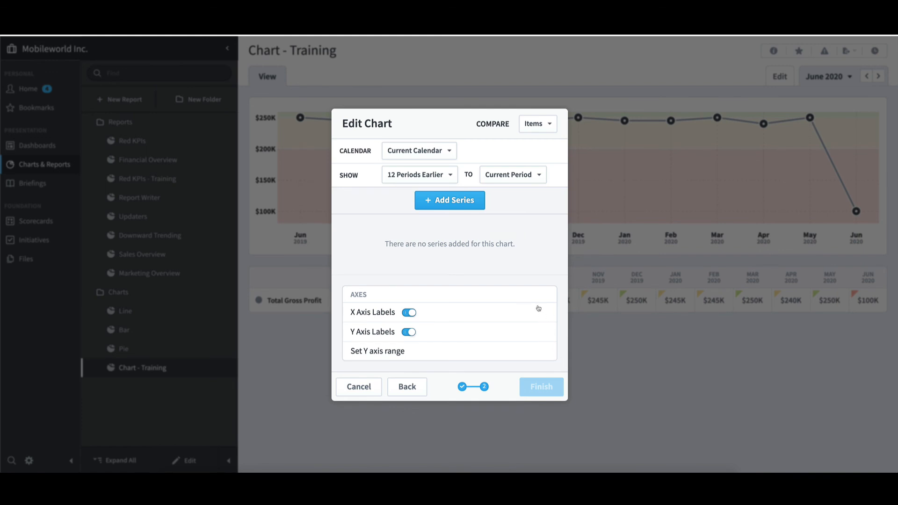
Step: Add a series for the Actual Value of Total Gross Profit, under Demo's Financial perspective and Increase Profit objective
left_click(471, 204)
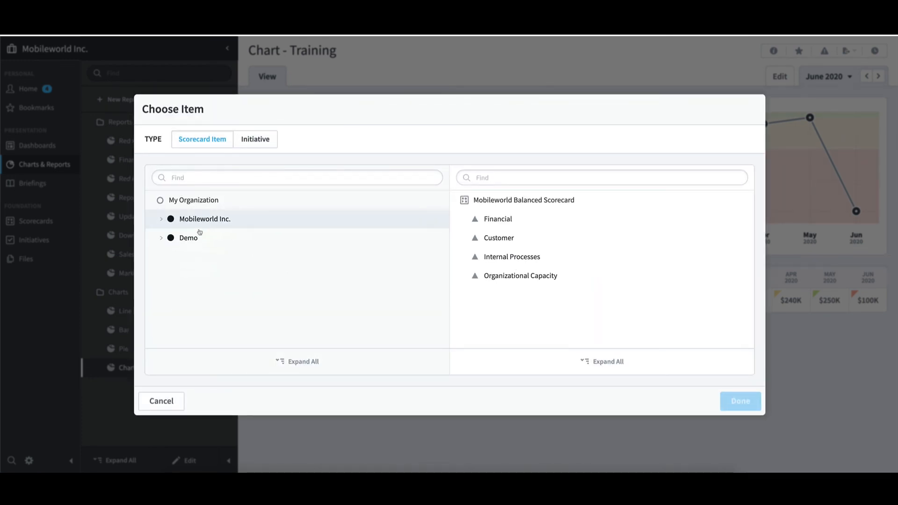
left_click(195, 238)
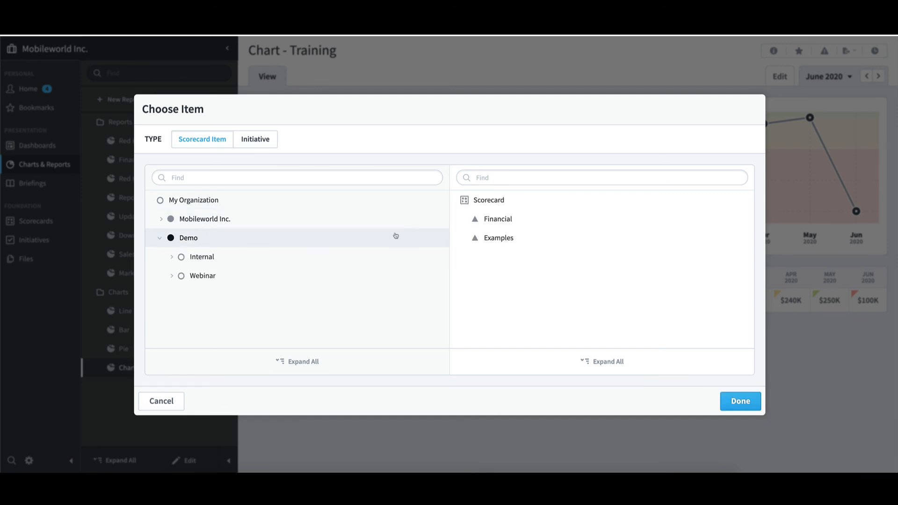
left_click(465, 220)
left_click(475, 257)
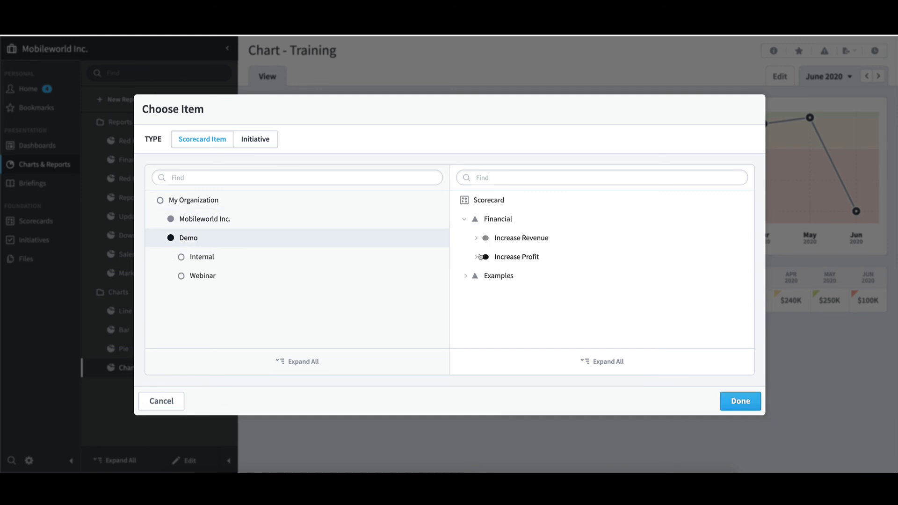
left_click(556, 280)
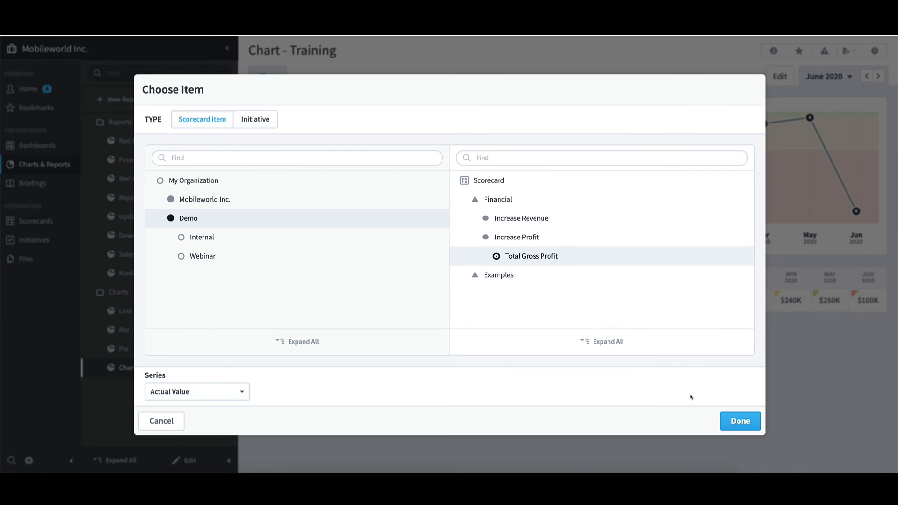
left_click(735, 422)
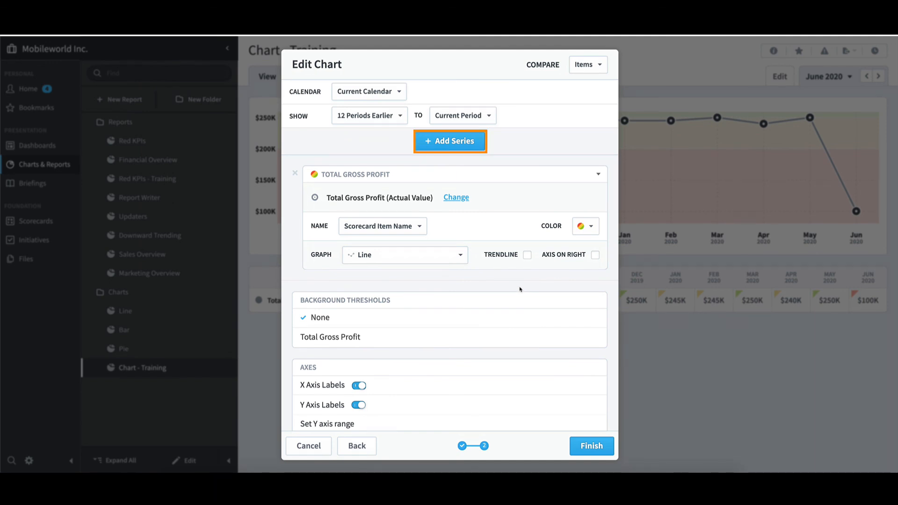
Step: Add a second Total Gross Profit series that uses Score as its series value
left_click(471, 149)
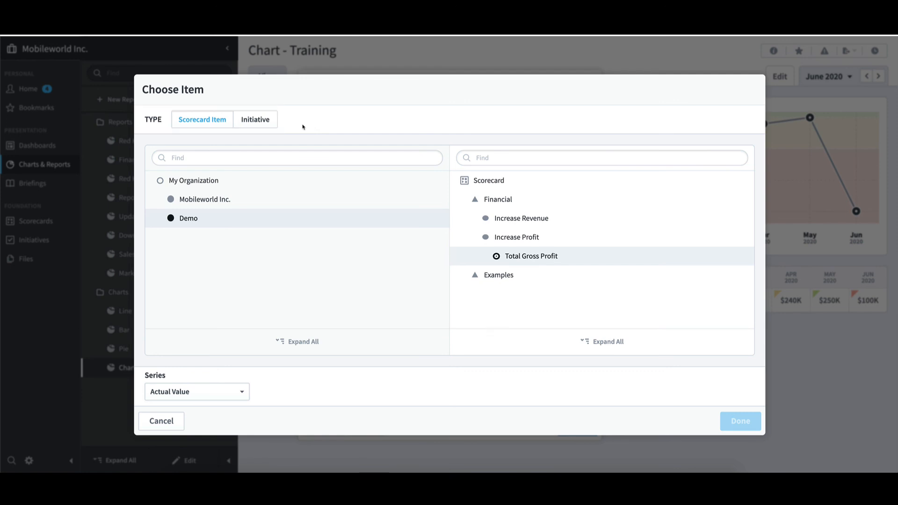
left_click(244, 395)
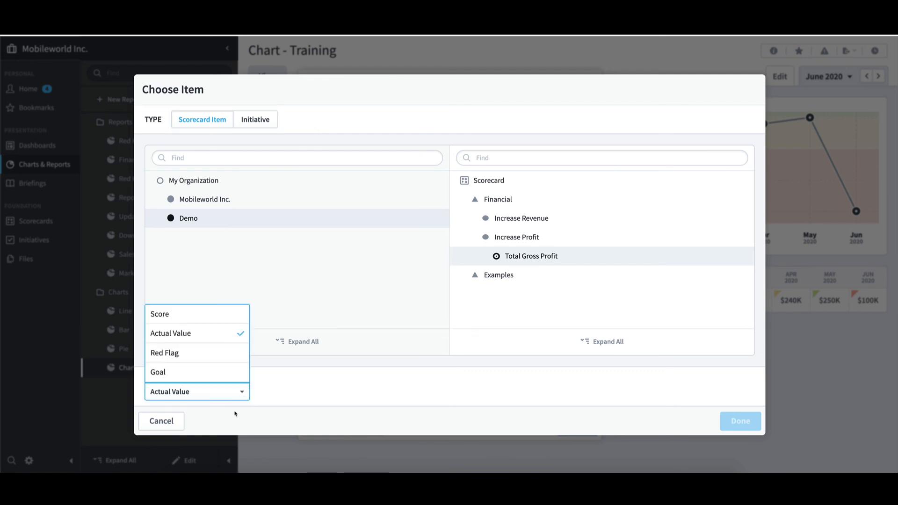
left_click(219, 316)
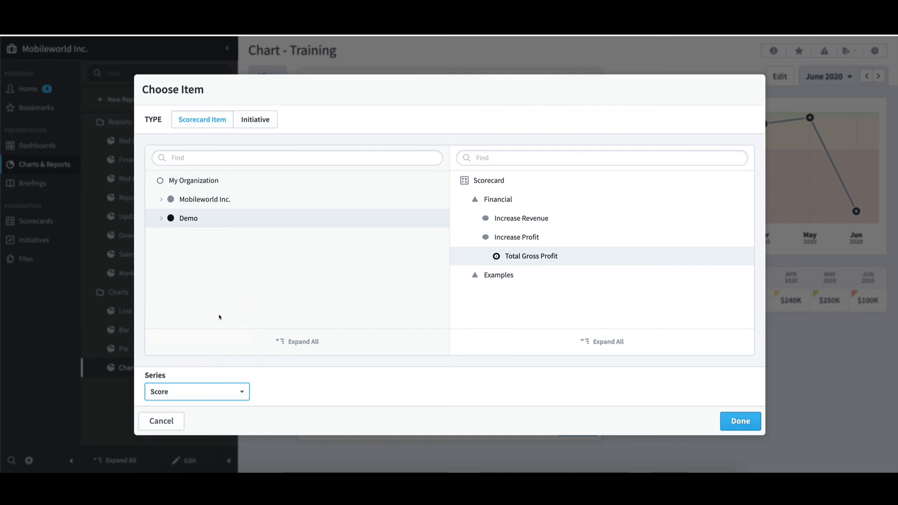
left_click(745, 422)
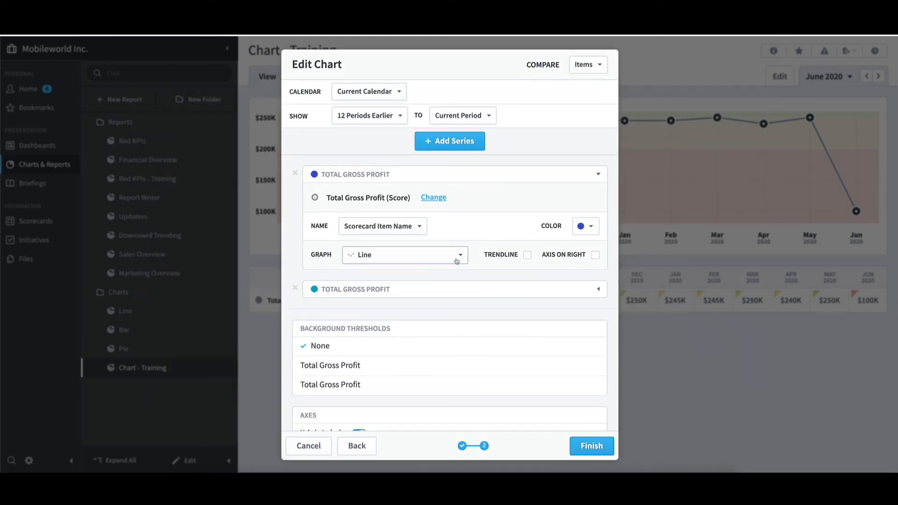
Step: Show the Score series as a Bar graph with its axis on the right, and finish the chart setup
left_click(456, 261)
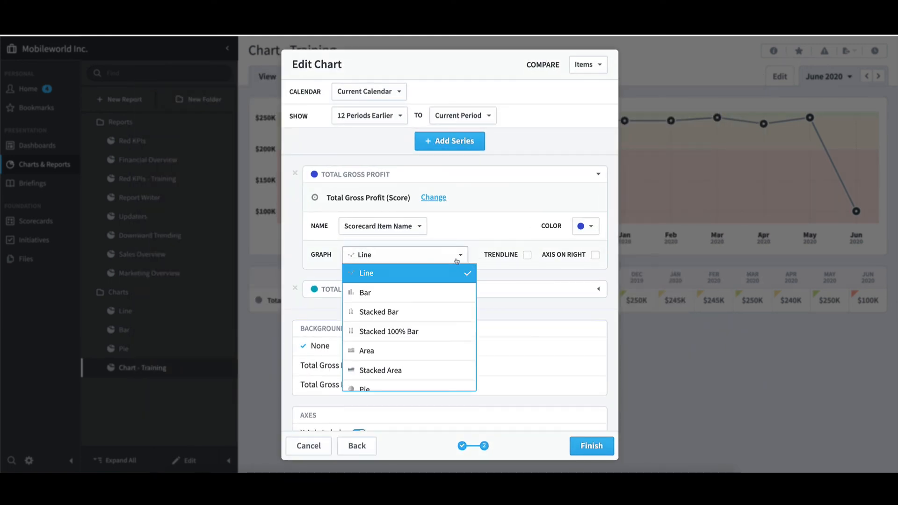
left_click(443, 288)
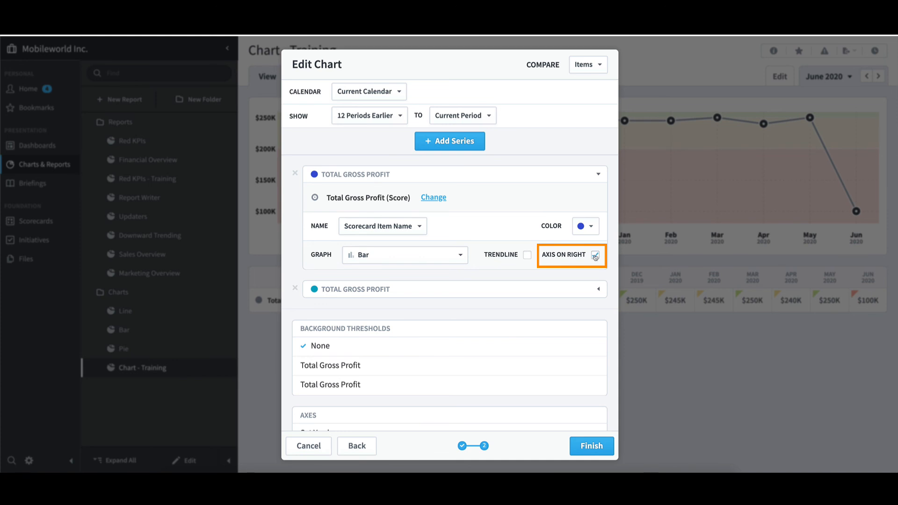
left_click(591, 446)
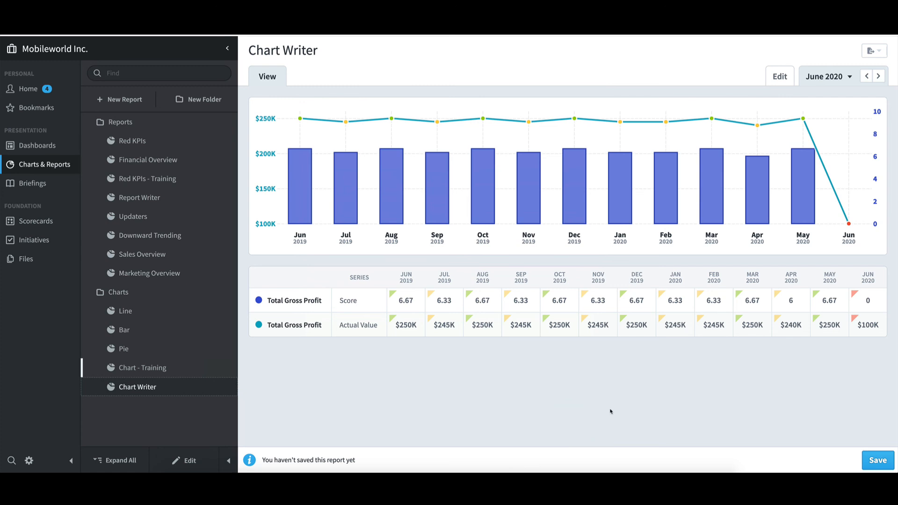
Step: Save the two-series chart report under the name "Chart Writer"
mouse_move(804, 203)
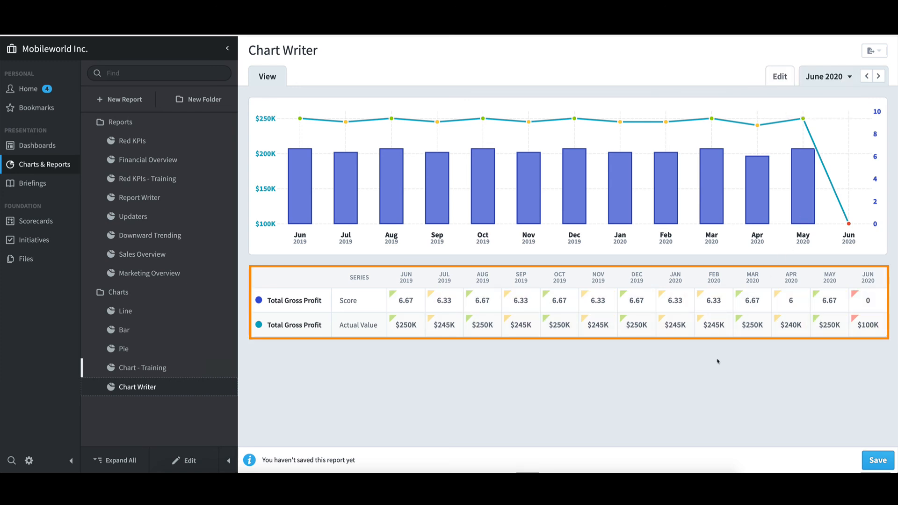
left_click(869, 459)
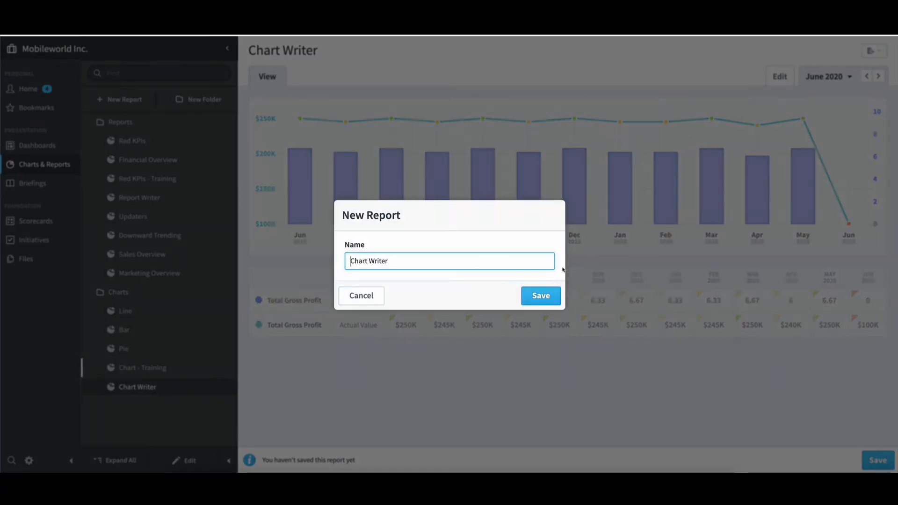
left_click(541, 297)
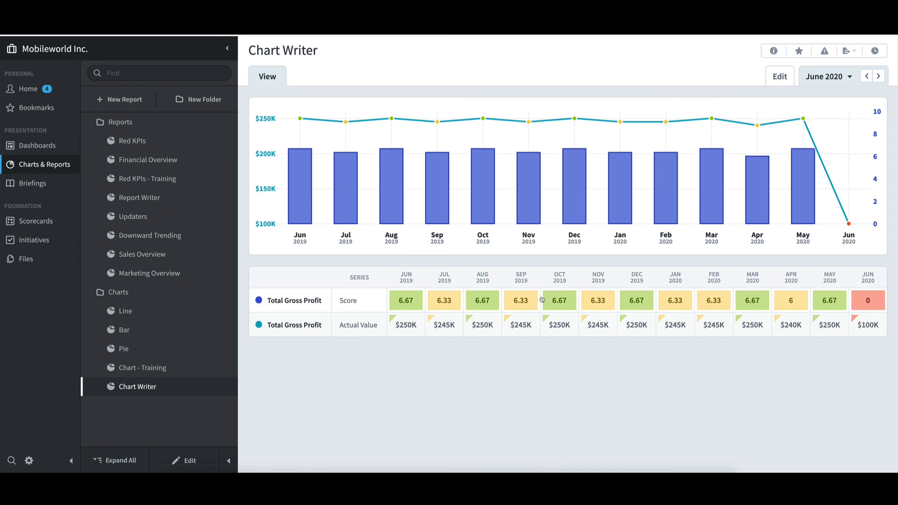
Step: Start a new report of the SQL Report type and proceed to its query setup
left_click(125, 99)
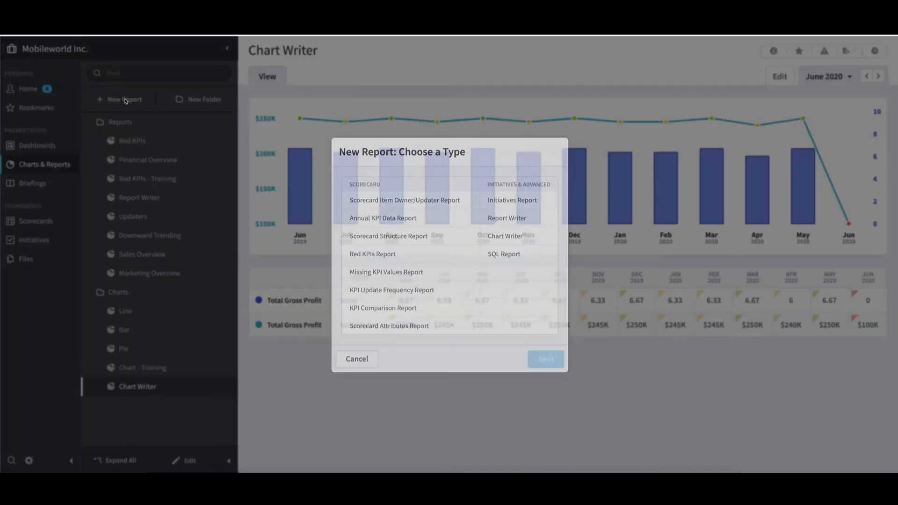
left_click(527, 258)
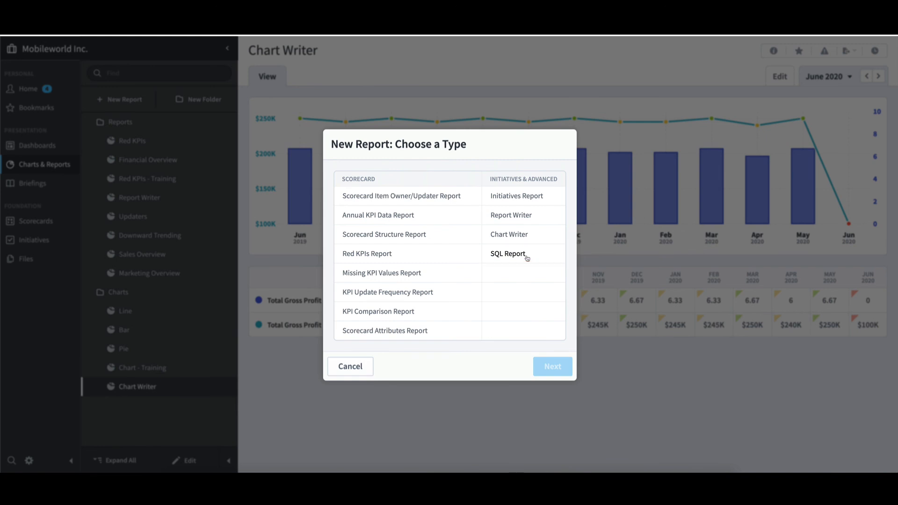
left_click(527, 258)
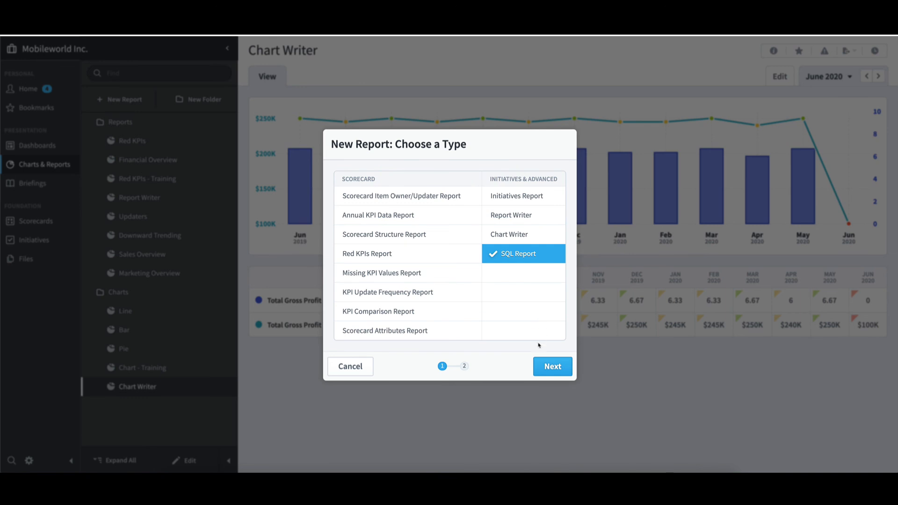
left_click(553, 370)
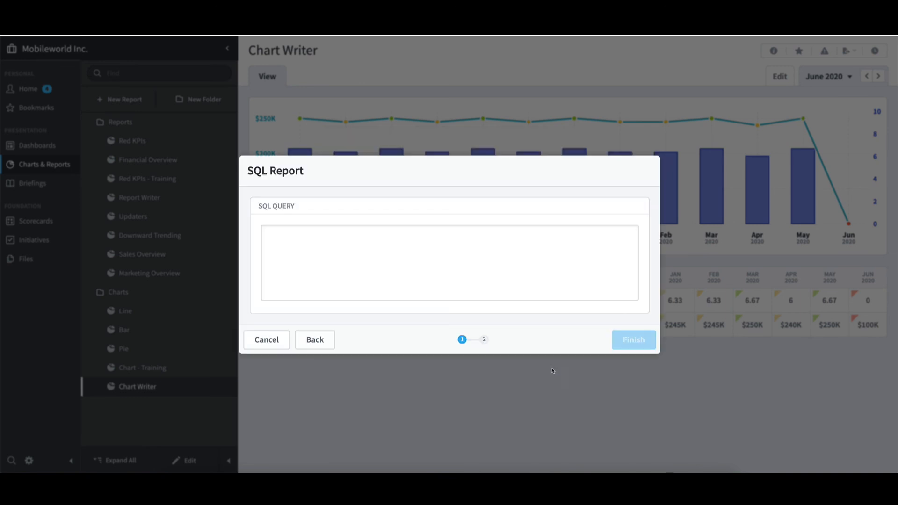
Step: Query firstname and lastname from users where firstname is like the person's first name in single quotes, and finish the SQL report setup
left_click(482, 259)
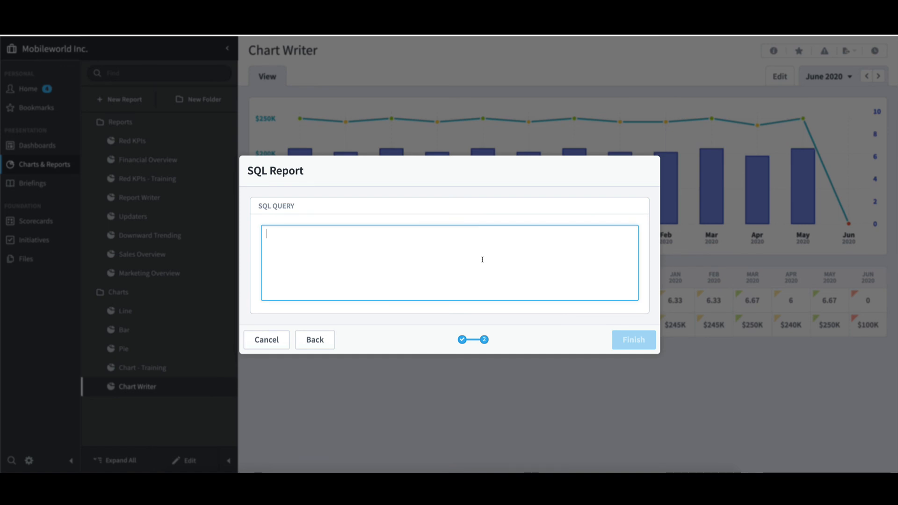
type("select ")
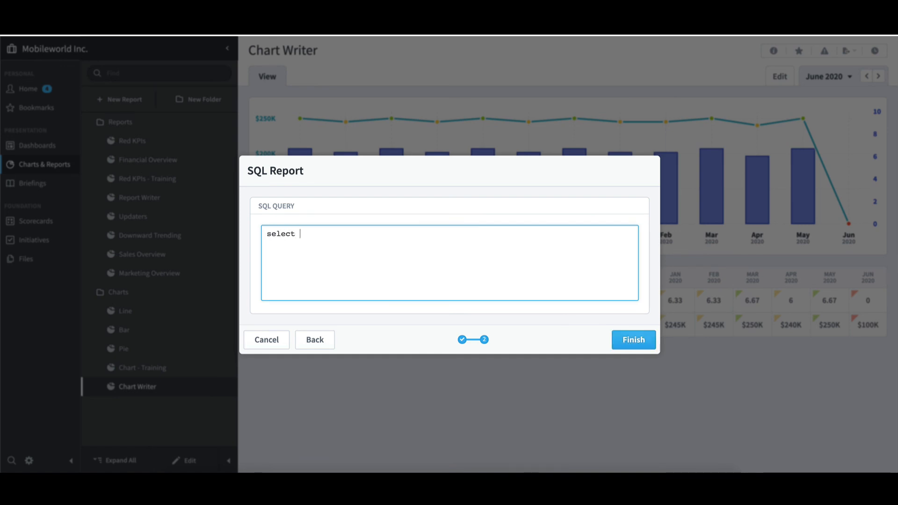
type("firstname, lastname f")
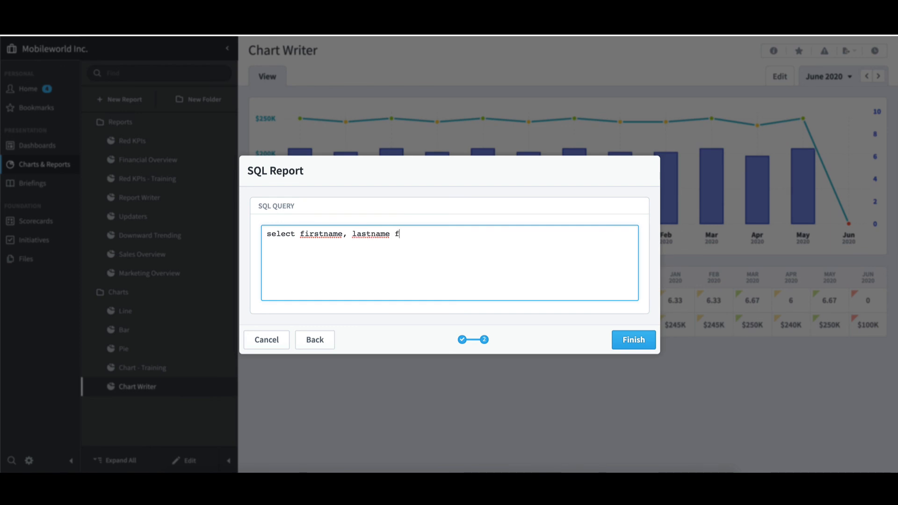
type("rom users where fir")
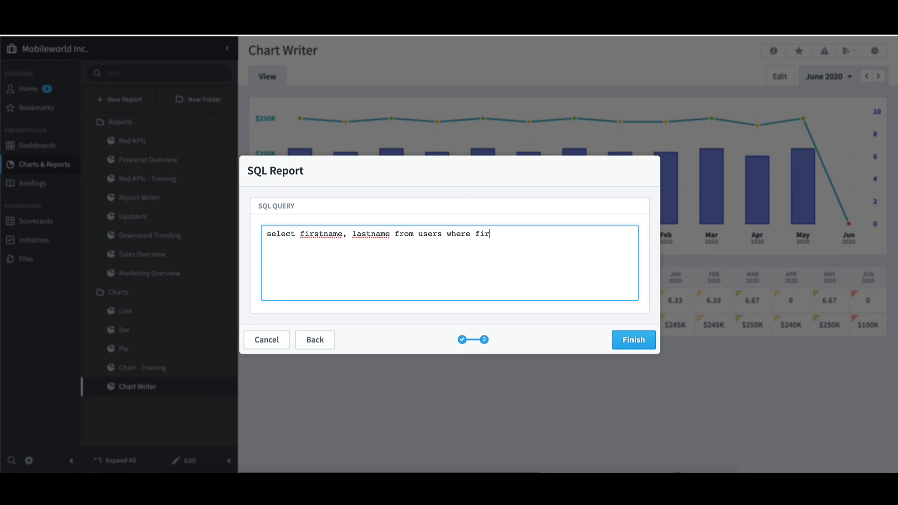
type("stname like 'frank'")
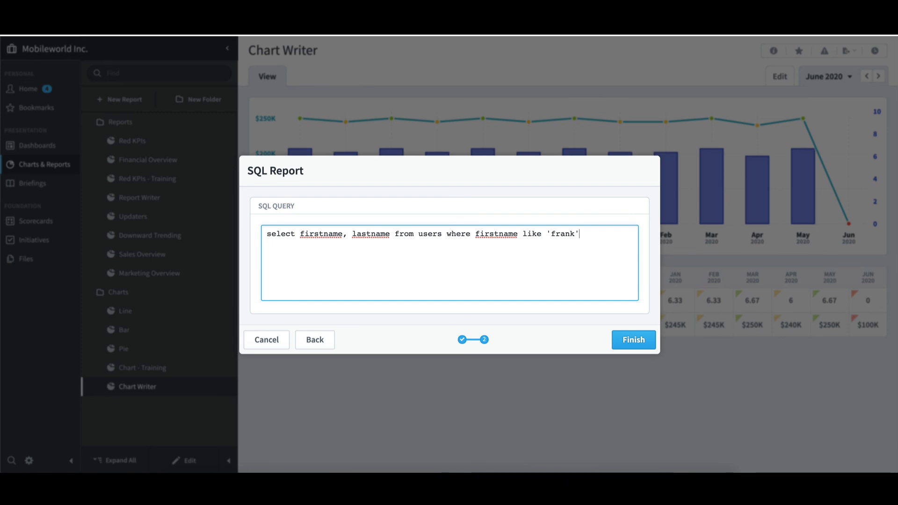
left_click(634, 338)
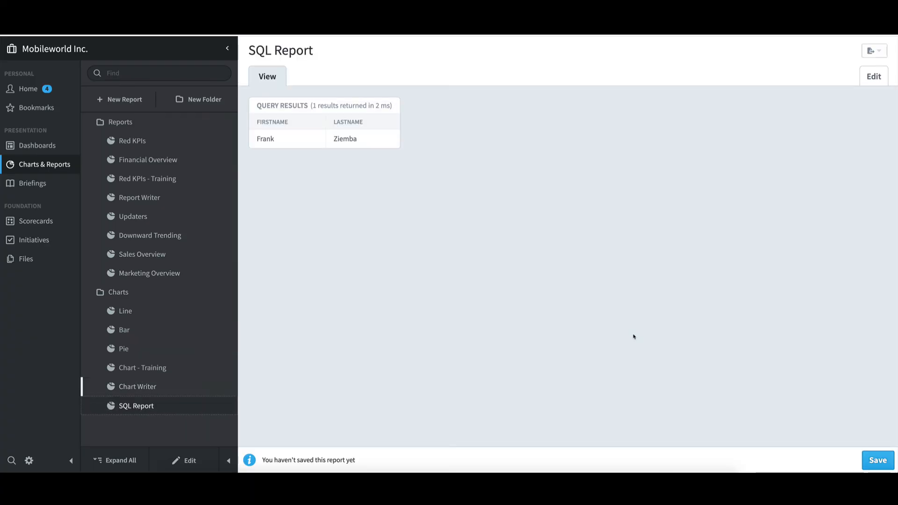